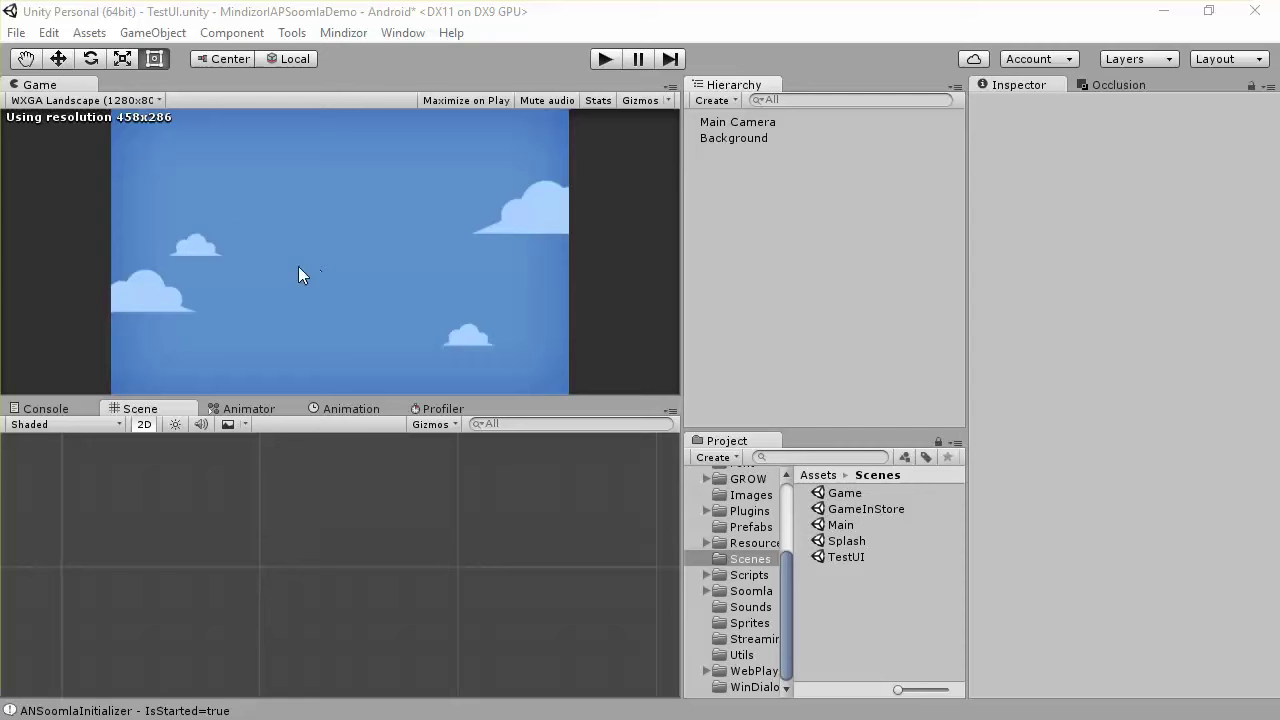
- Create a UI Button from GameObject > UI > Button, which also adds a Canvas and EventSystem
click(160, 34)
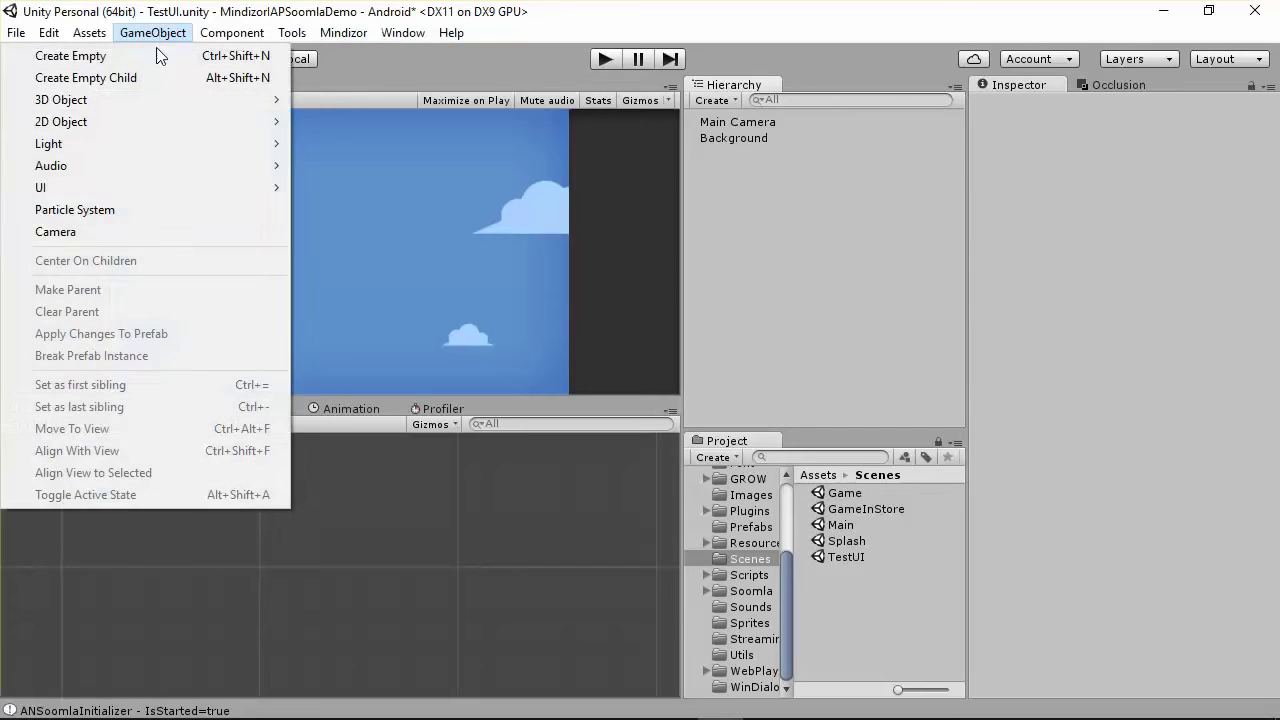
mouse_move(110, 189)
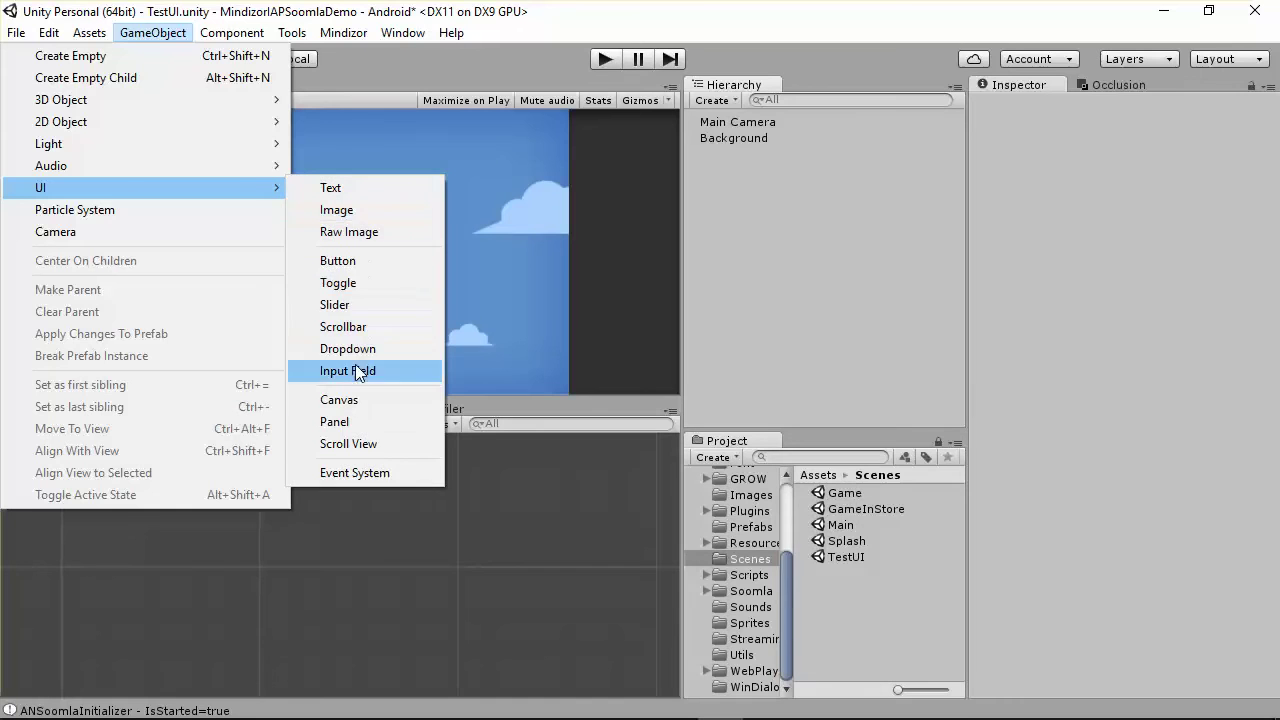
click(354, 262)
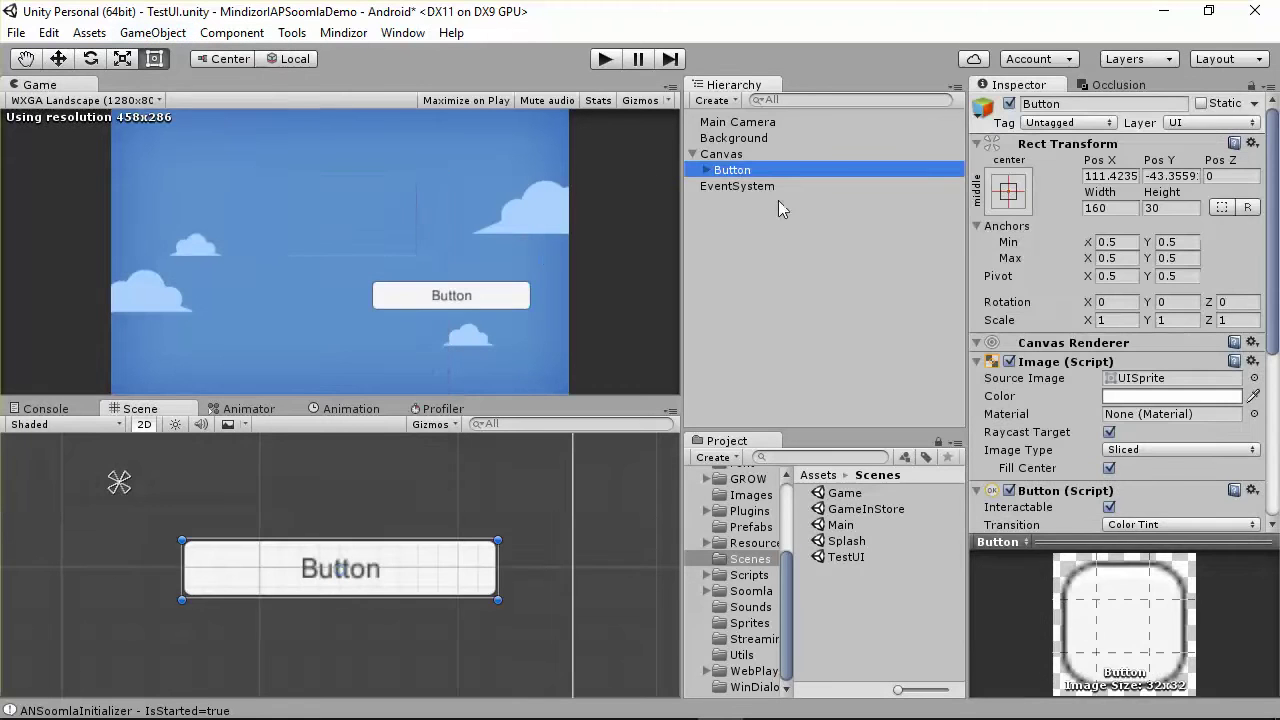
- Select the Canvas and frame it in the Scene view
double_click(745, 156)
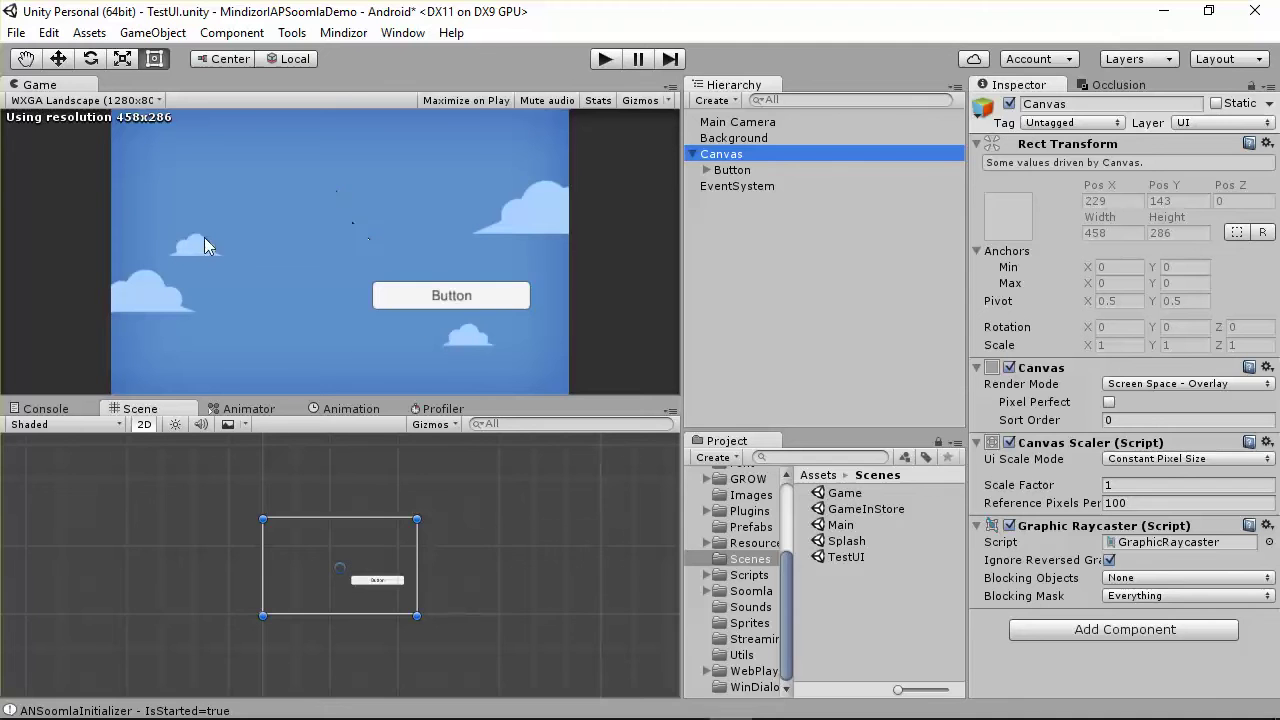
scroll(333, 593, up, 5)
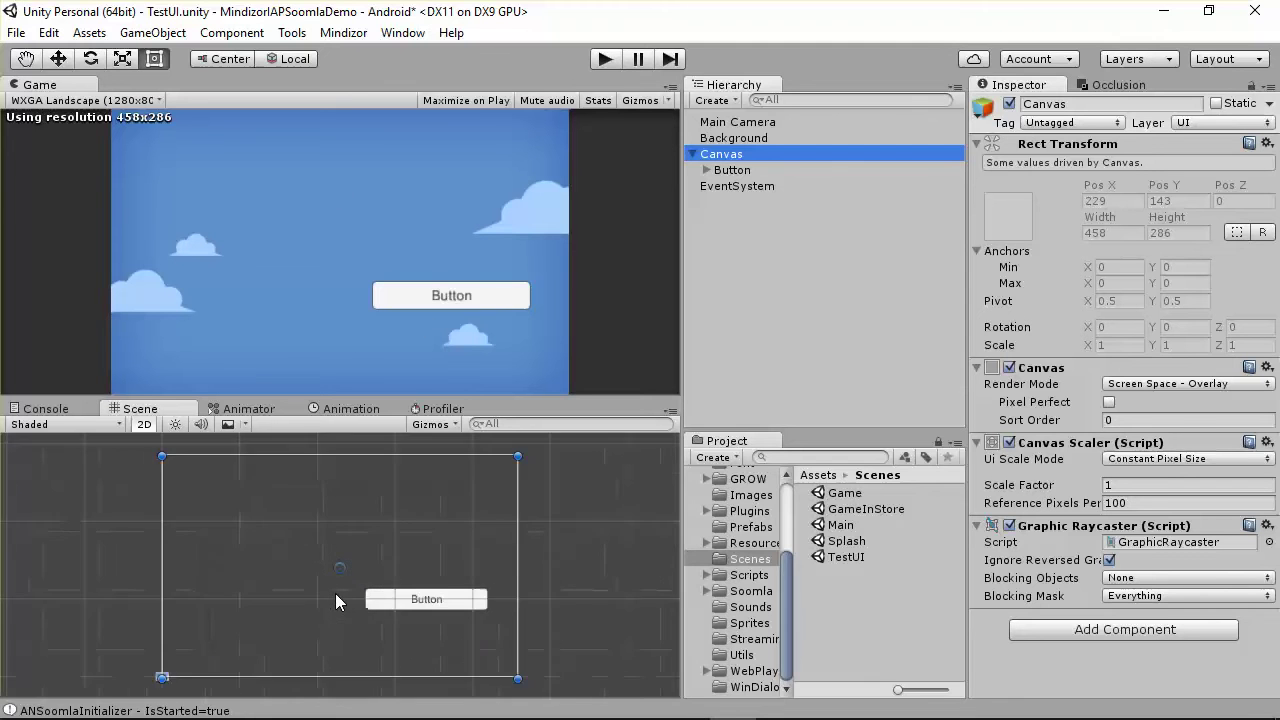
click(341, 570)
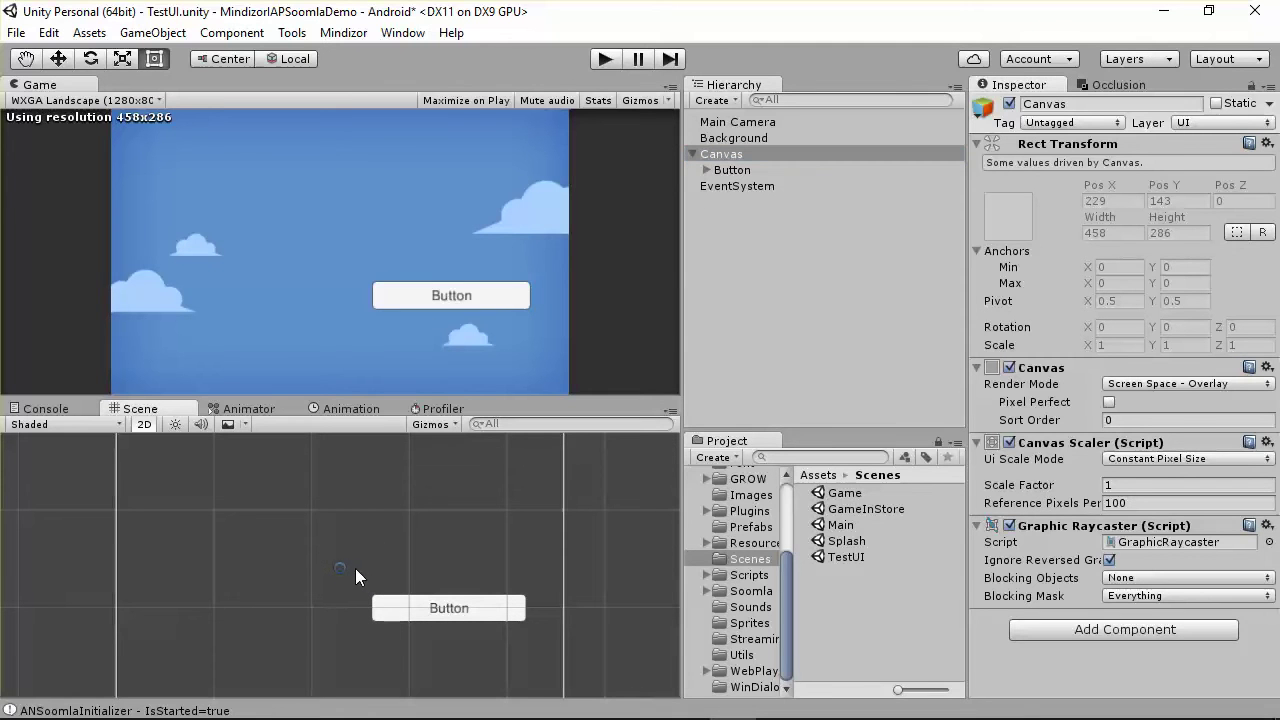
click(338, 566)
scroll(340, 568, down, 2)
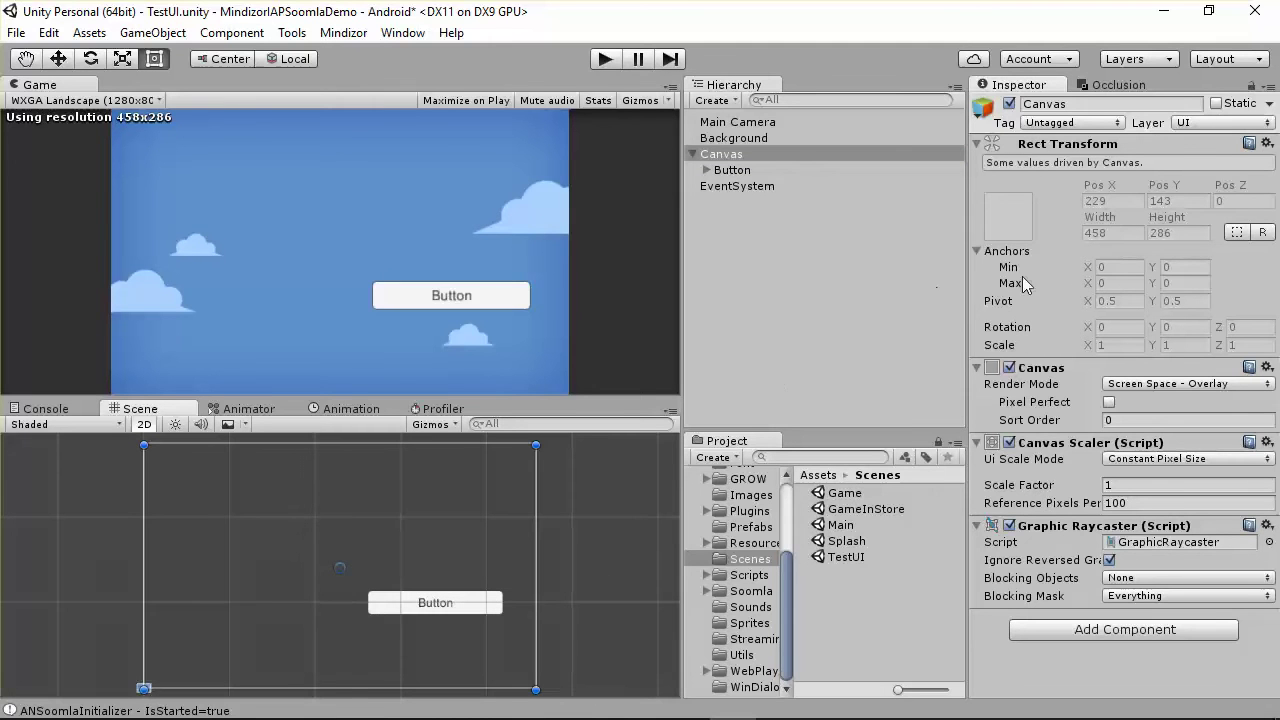
- Collapse the Anchors foldout and inspect the Canvas settings
click(978, 251)
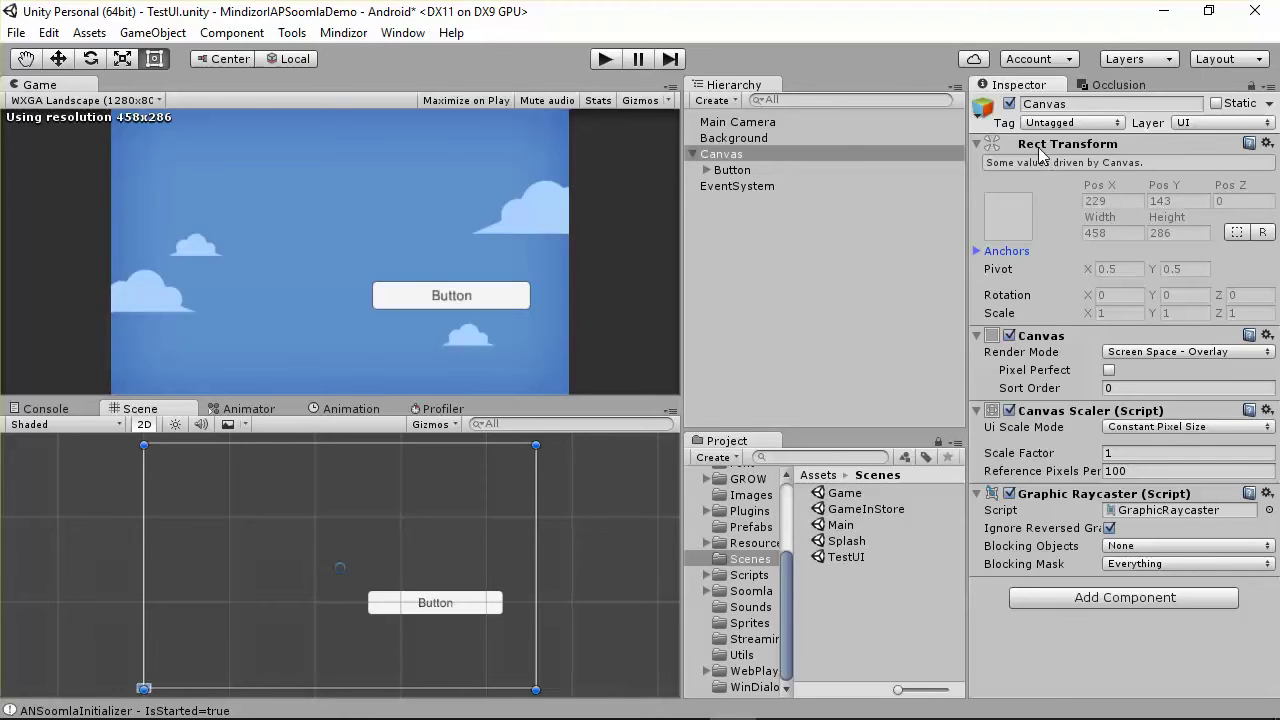
click(738, 140)
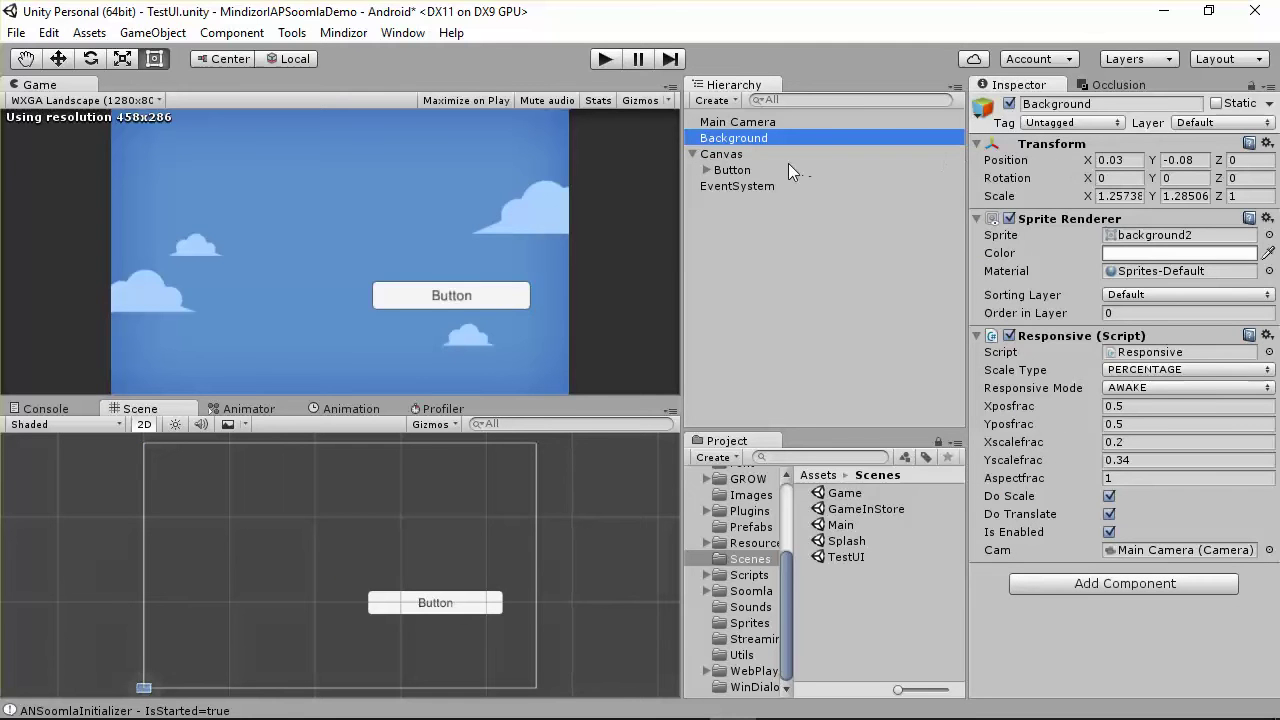
click(724, 156)
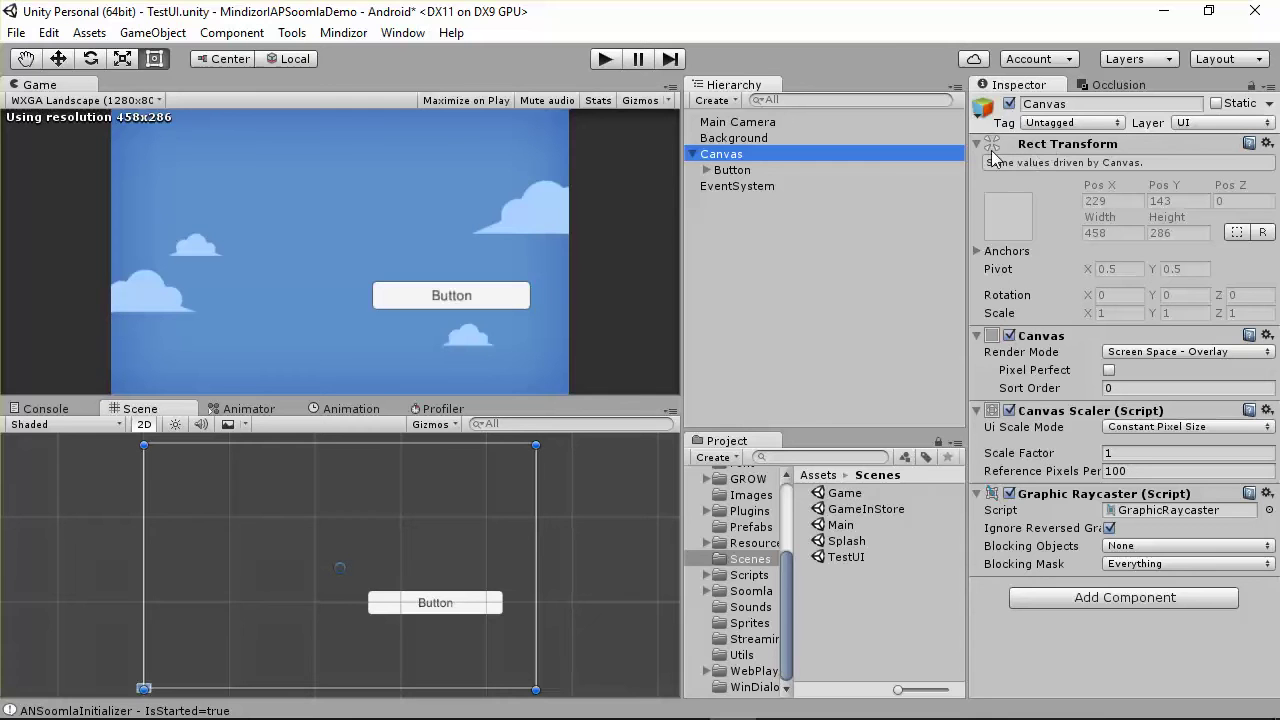
- Expand the Button in the Hierarchy and select its child Text object
click(730, 171)
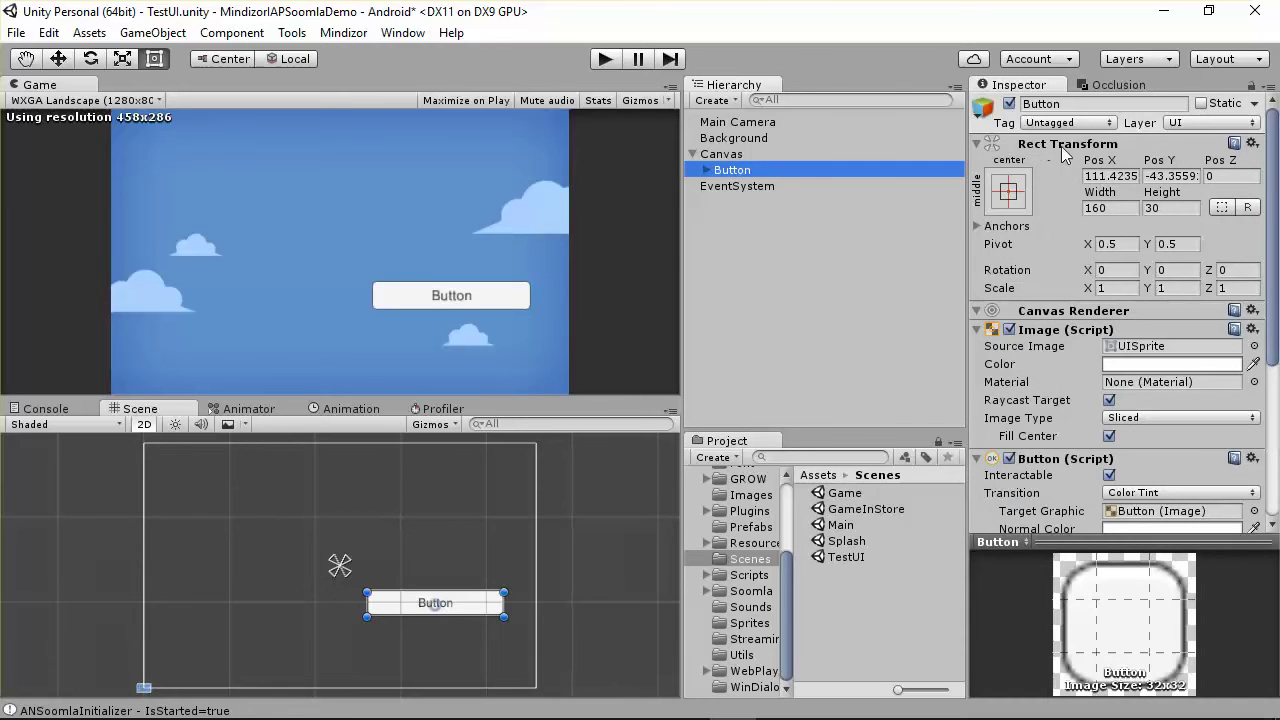
click(706, 170)
click(752, 188)
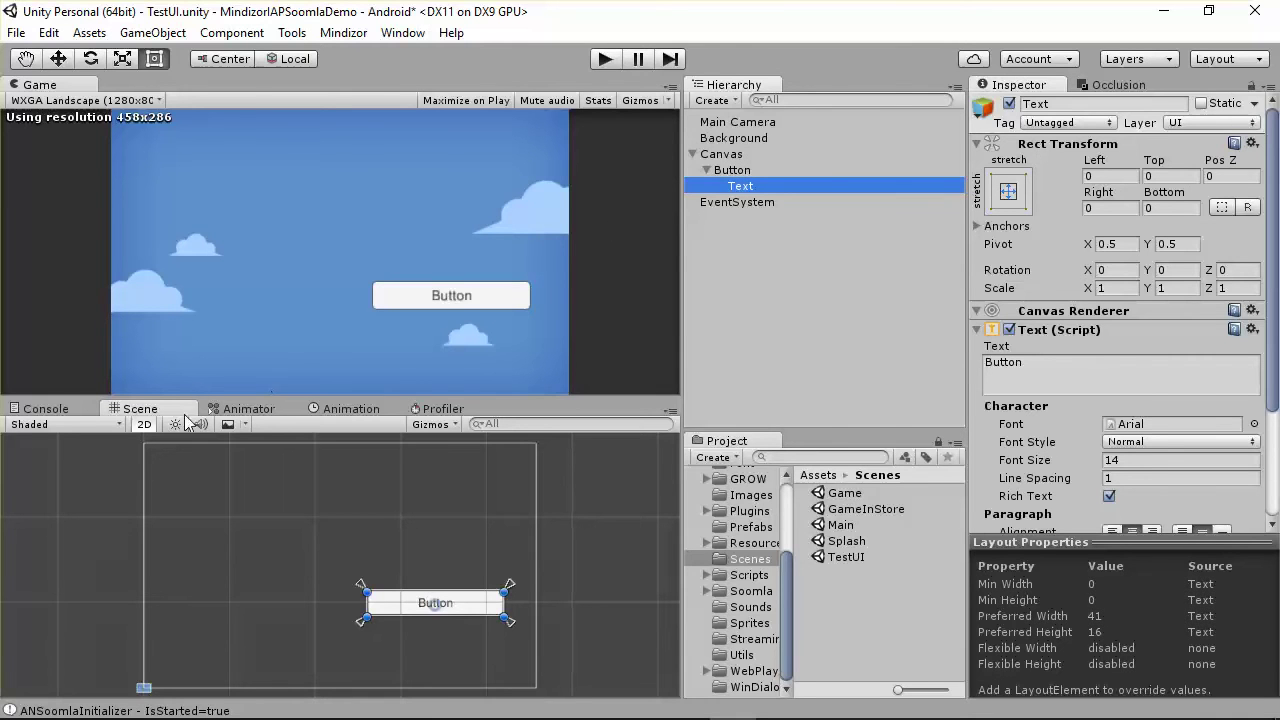
click(145, 426)
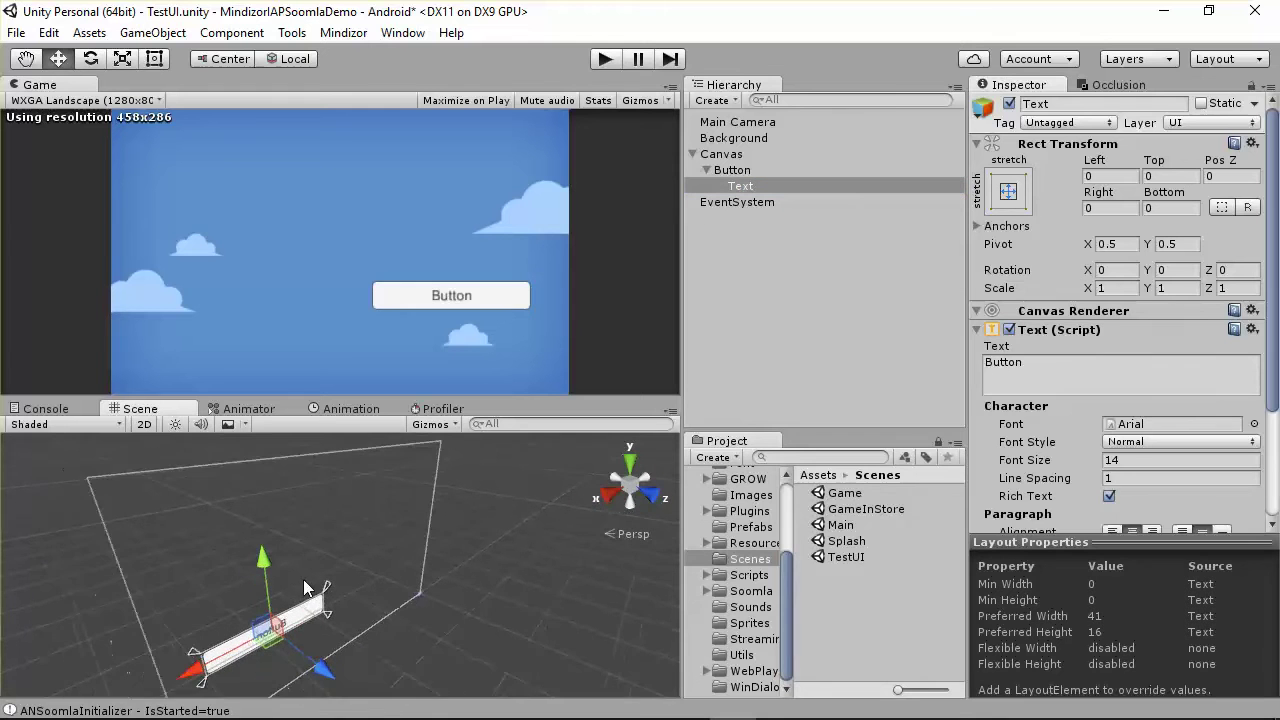
alt+drag(250, 535, 265, 500)
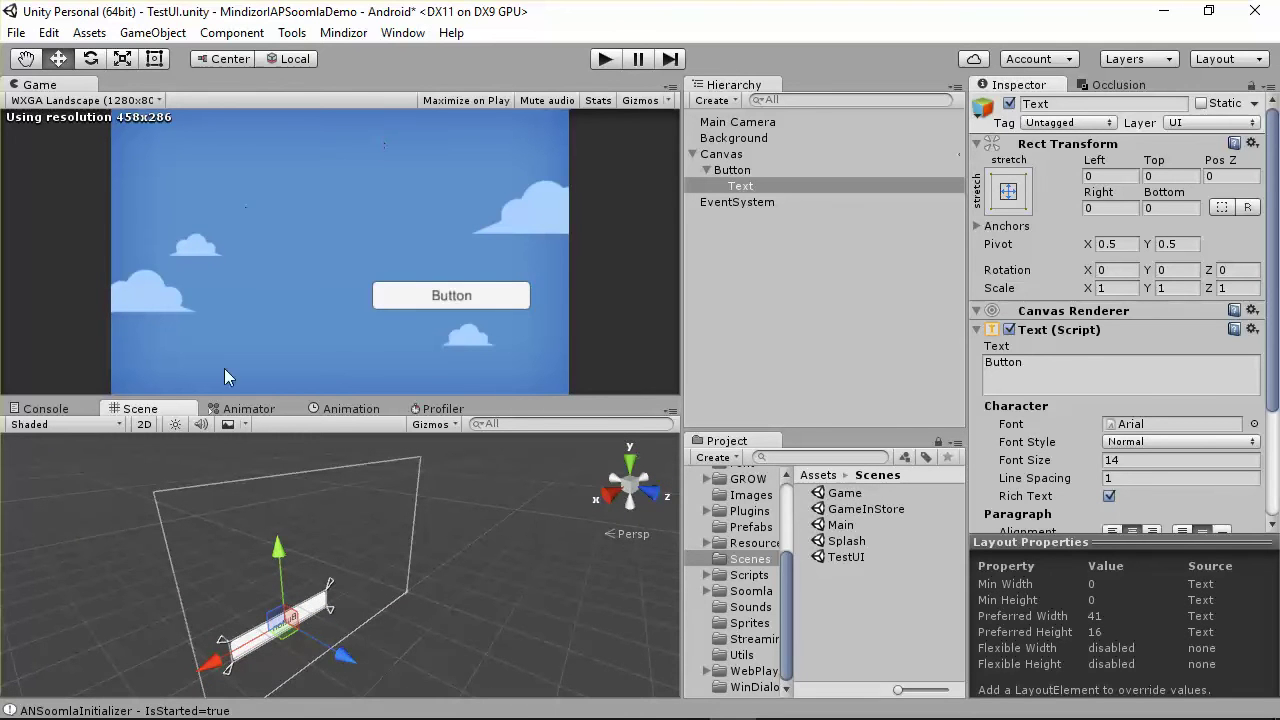
click(150, 424)
key(t)
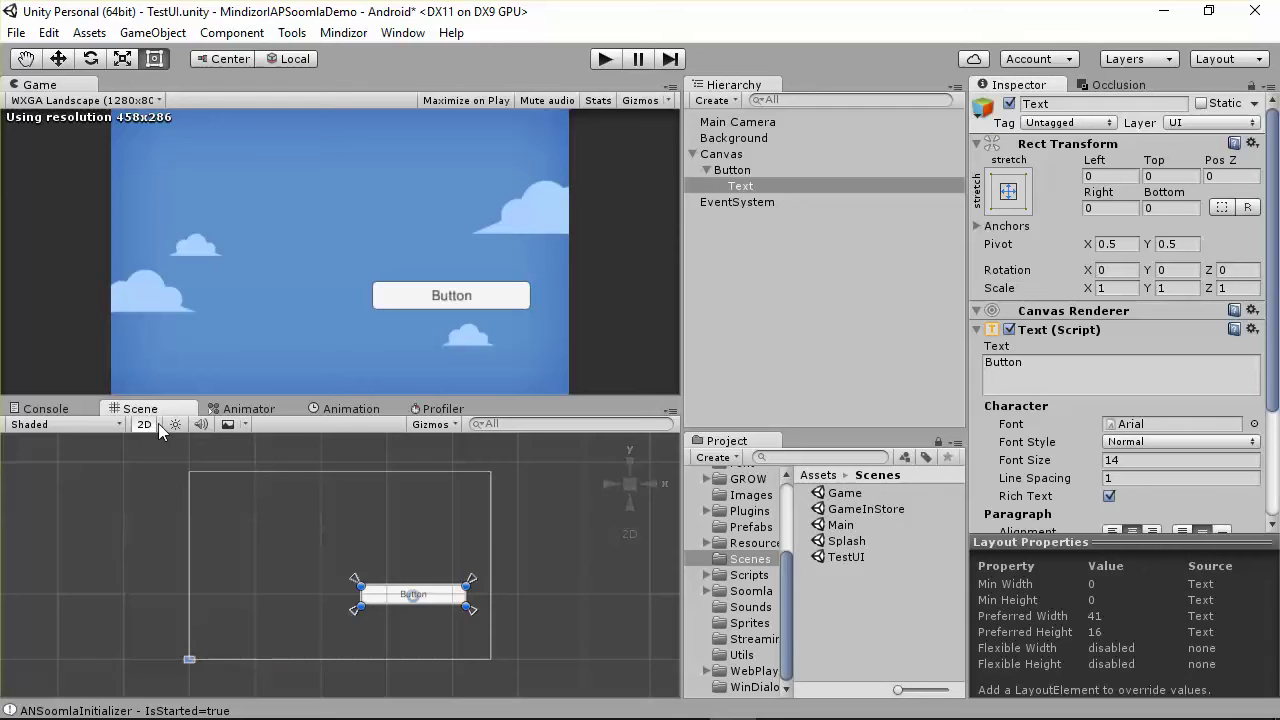
scroll(433, 606, up, 3)
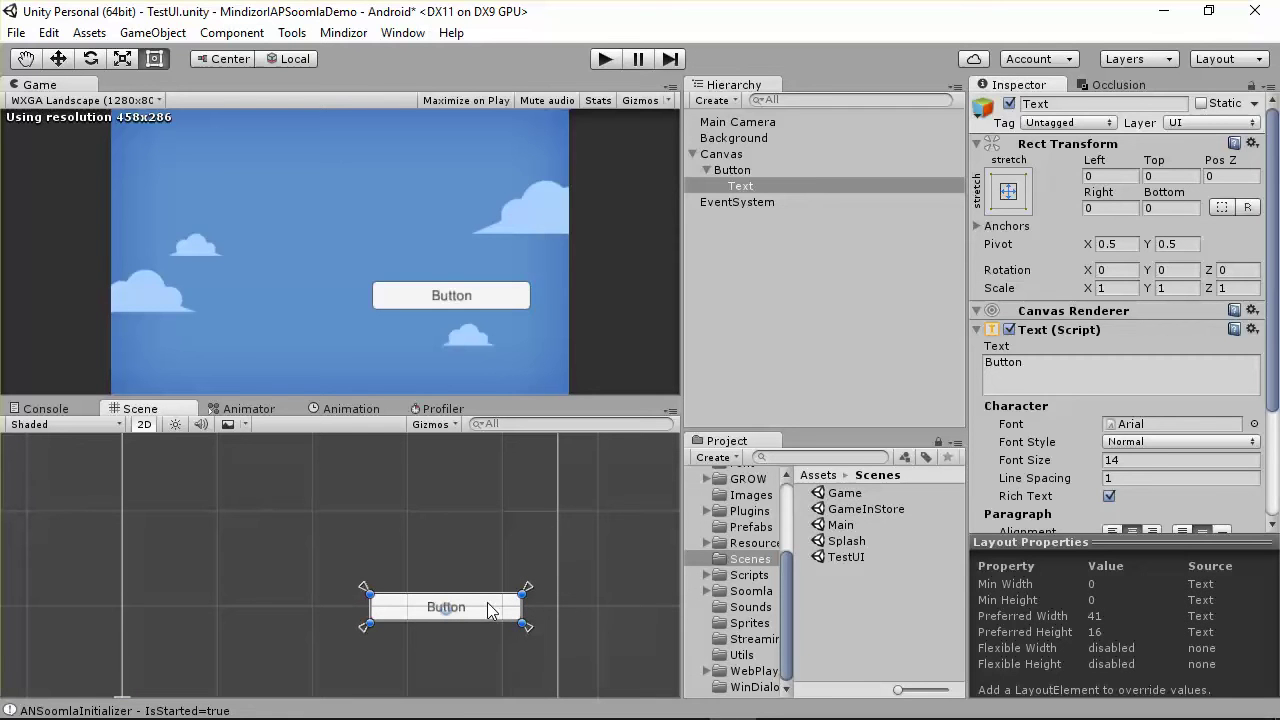
mouse_move(490, 611)
mouse_down()
mouse_move(465, 606)
mouse_move(410, 518)
mouse_move(472, 597)
mouse_up()
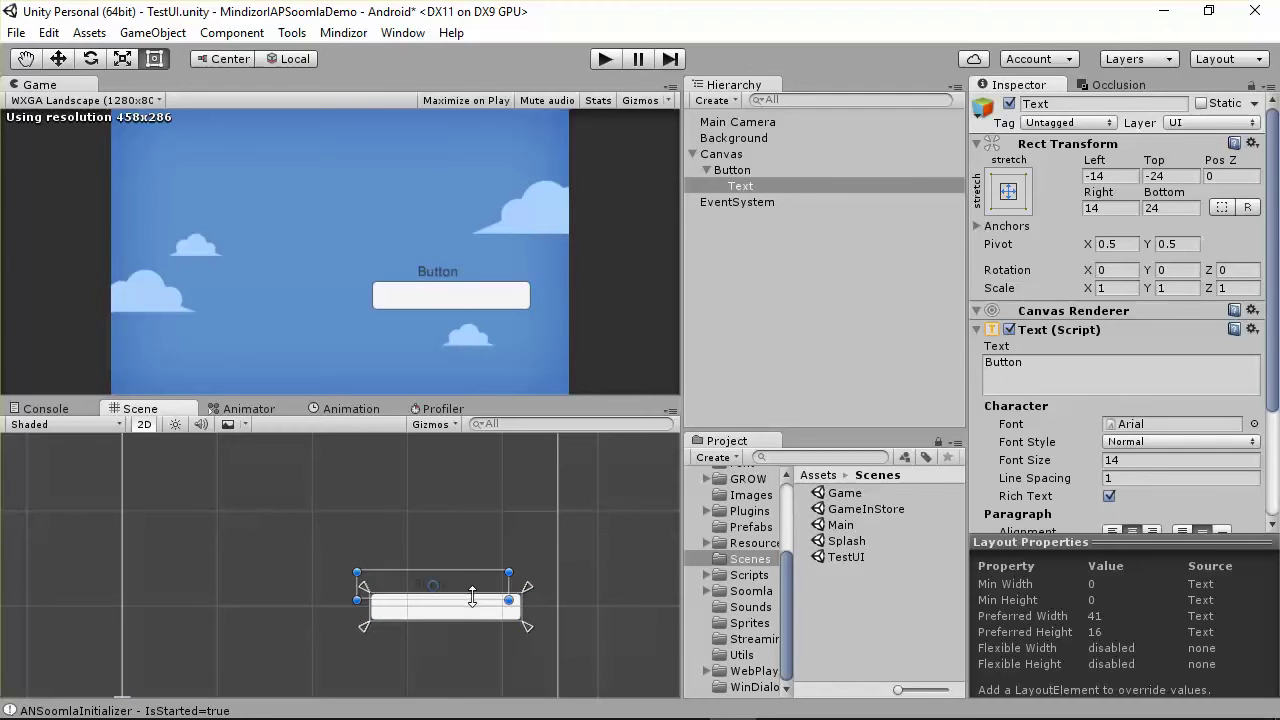
key(ctrl+z)
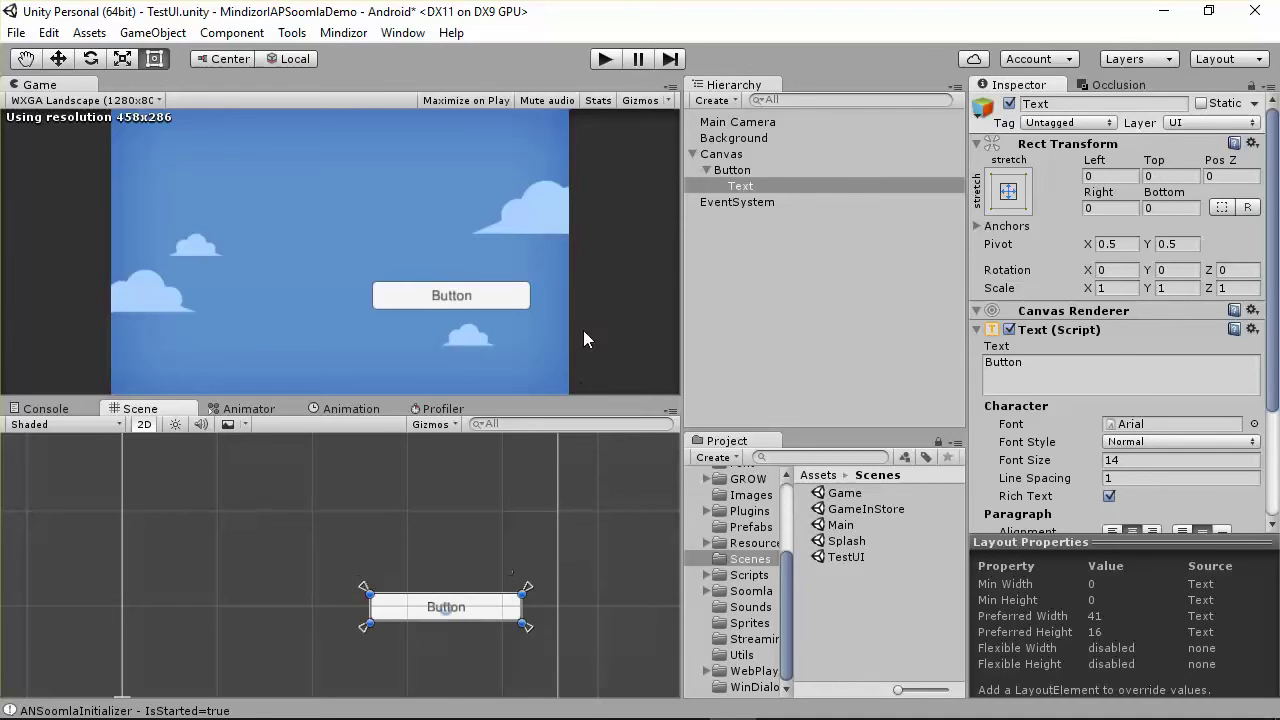
- Drag the Button toward the canvas's upper-left to Pos X -95.6, Pos Y 77
click(731, 170)
drag(481, 614, 258, 492)
scroll(190, 470, up, 2)
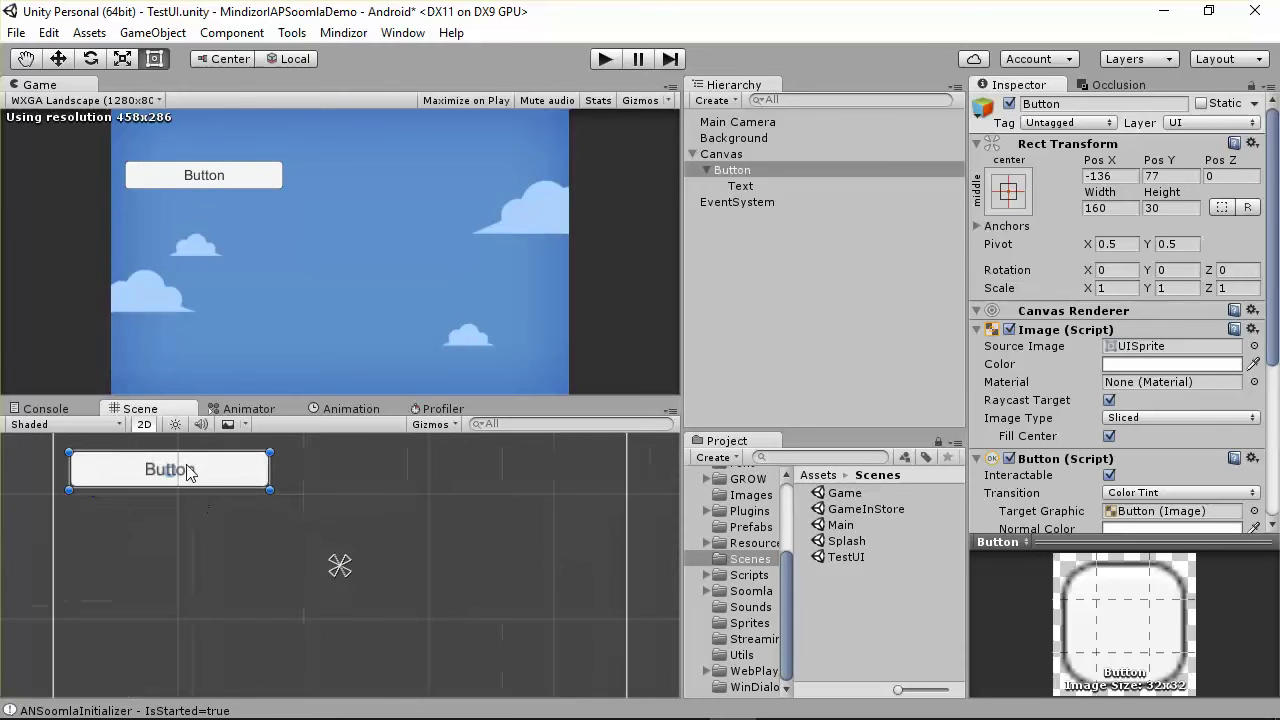
double_click(744, 166)
scroll(330, 568, up, 2)
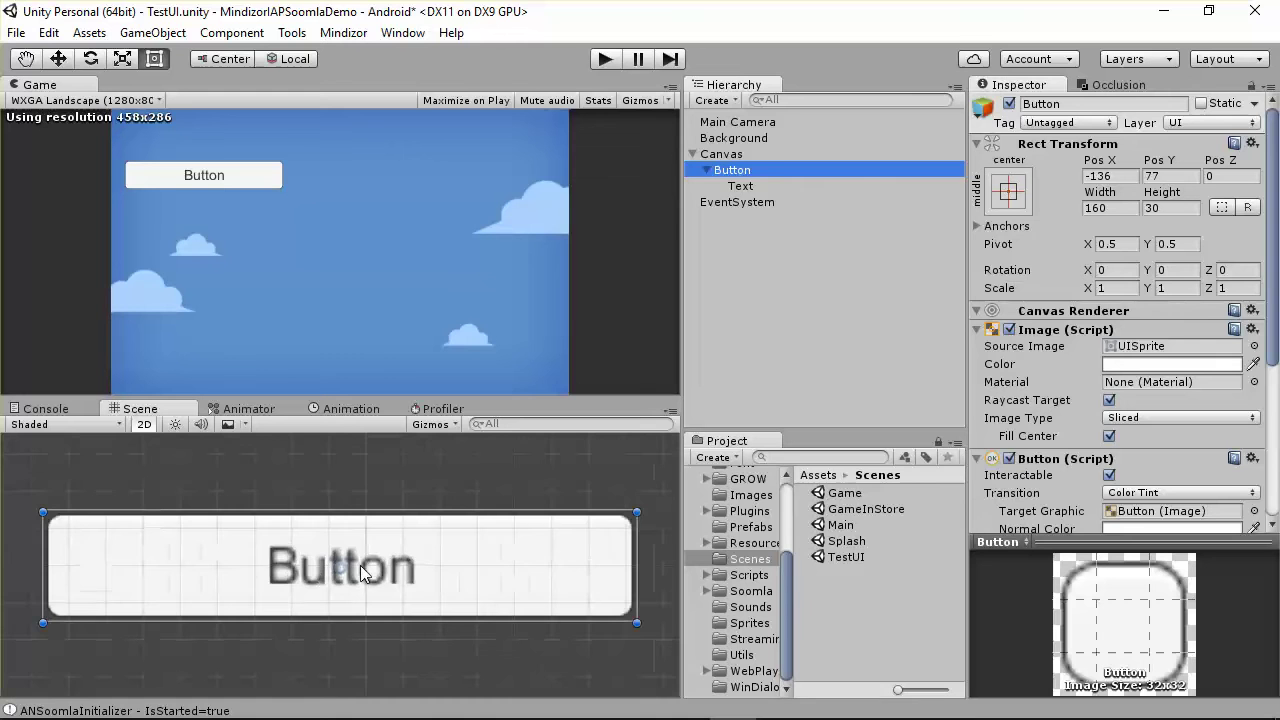
double_click(760, 166)
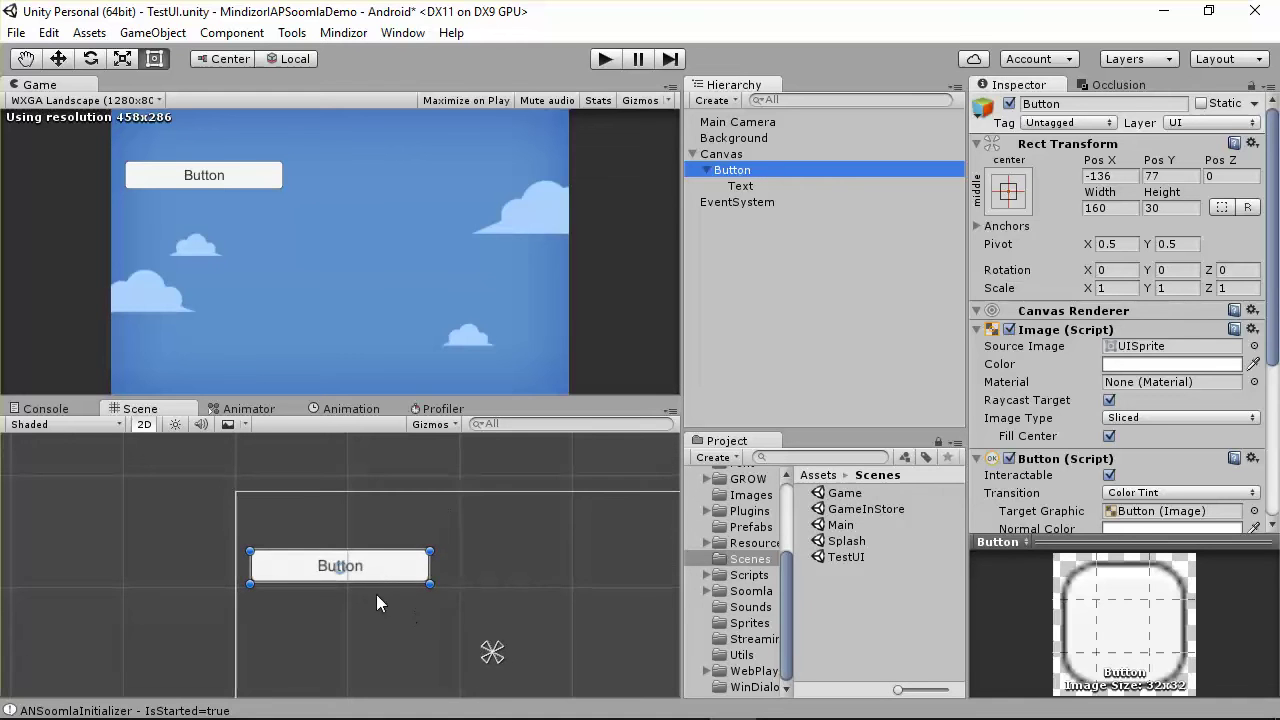
drag(416, 568, 465, 565)
scroll(551, 635, up, 1)
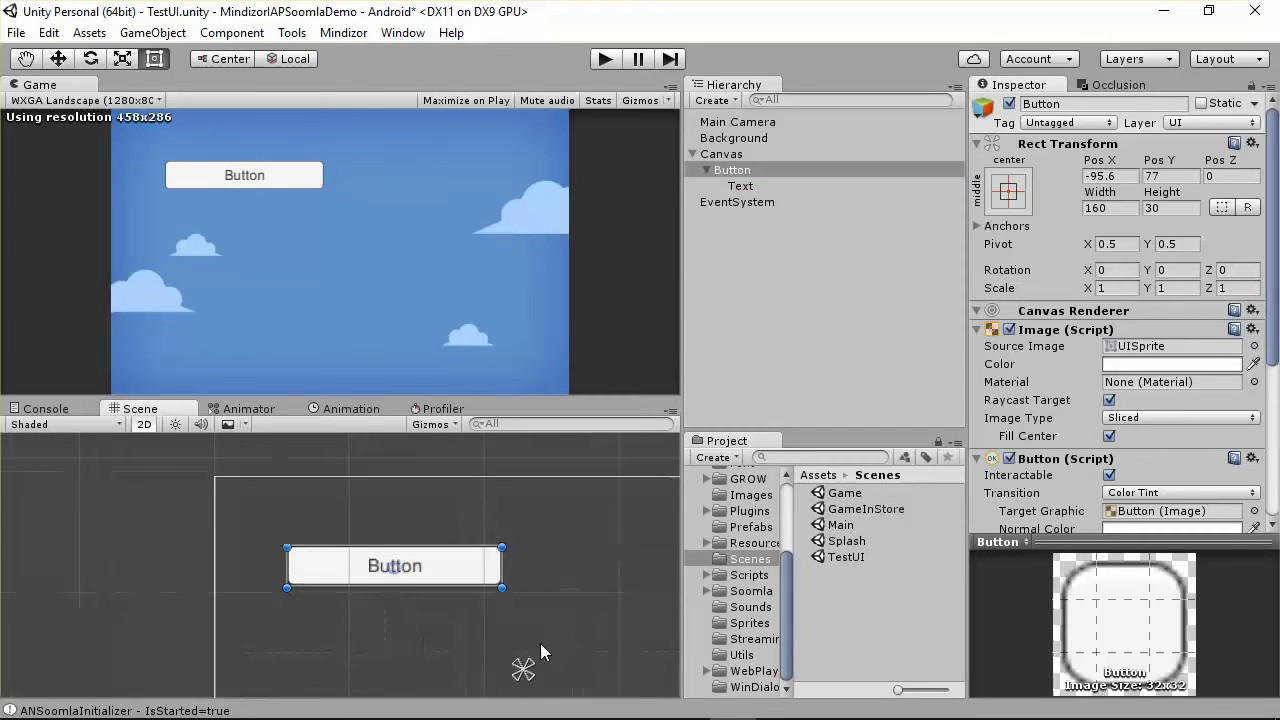
double_click(738, 172)
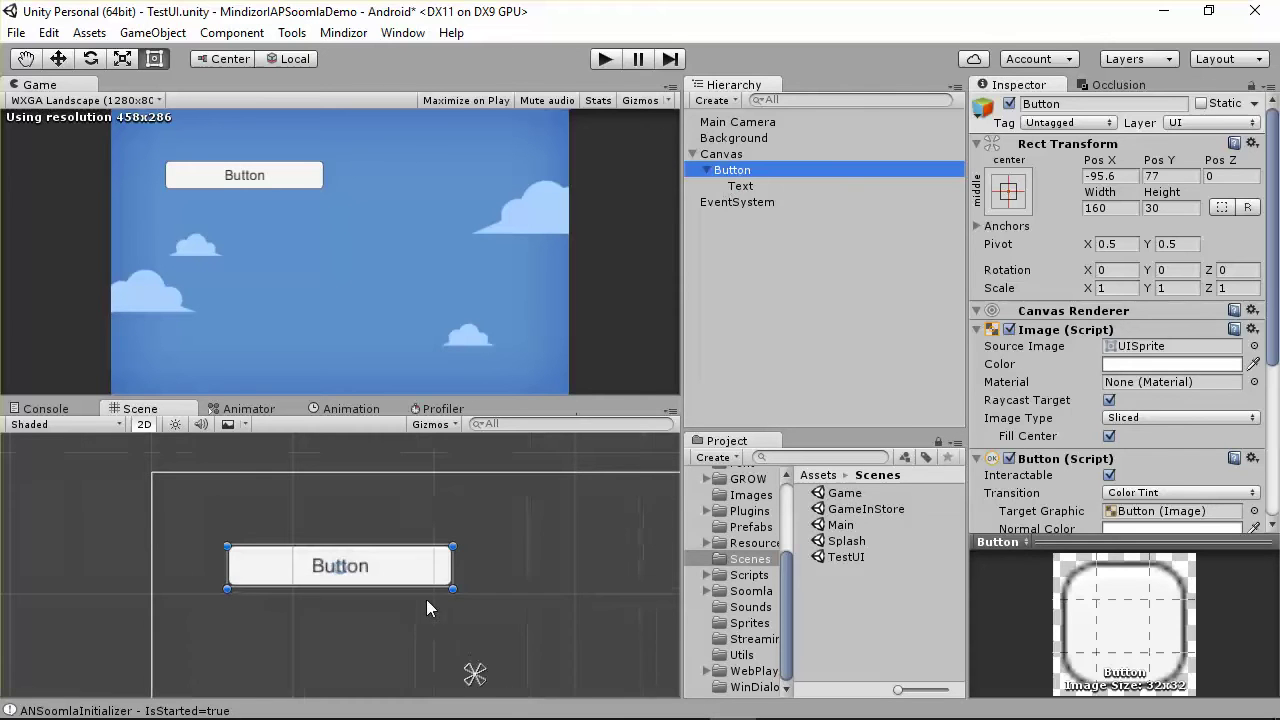
drag(443, 645, 486, 657)
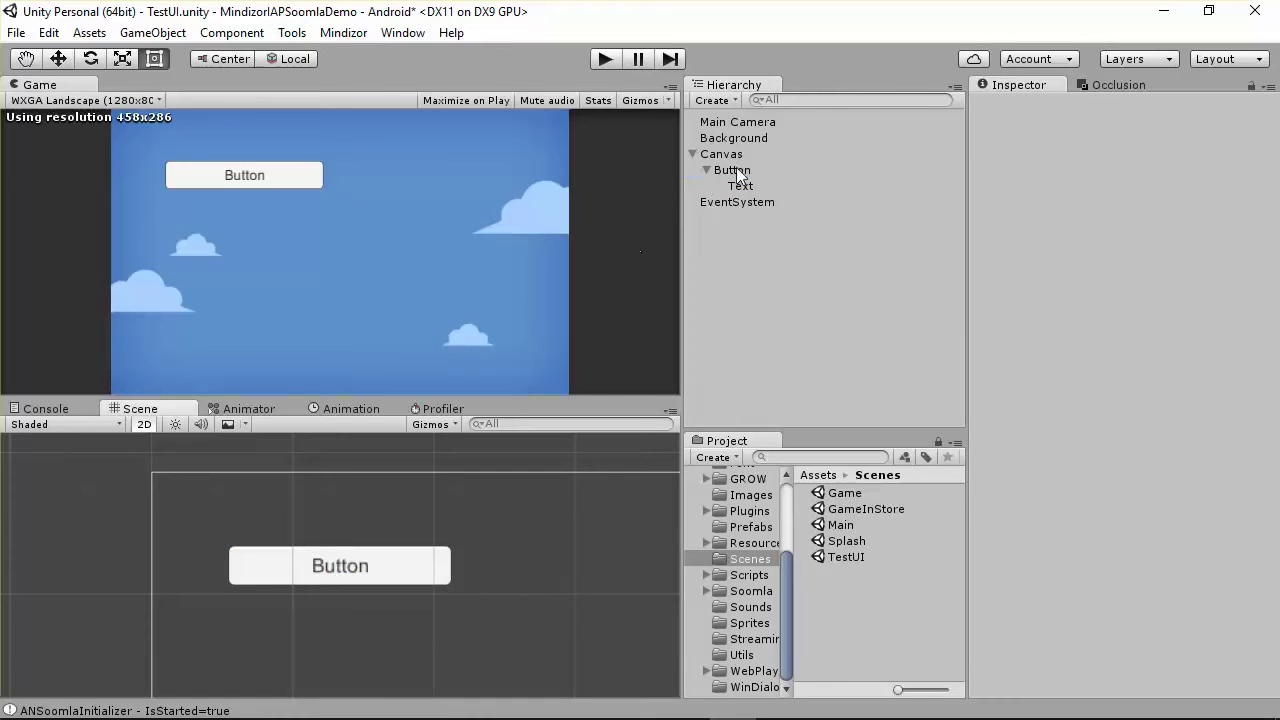
click(741, 154)
double_click(732, 170)
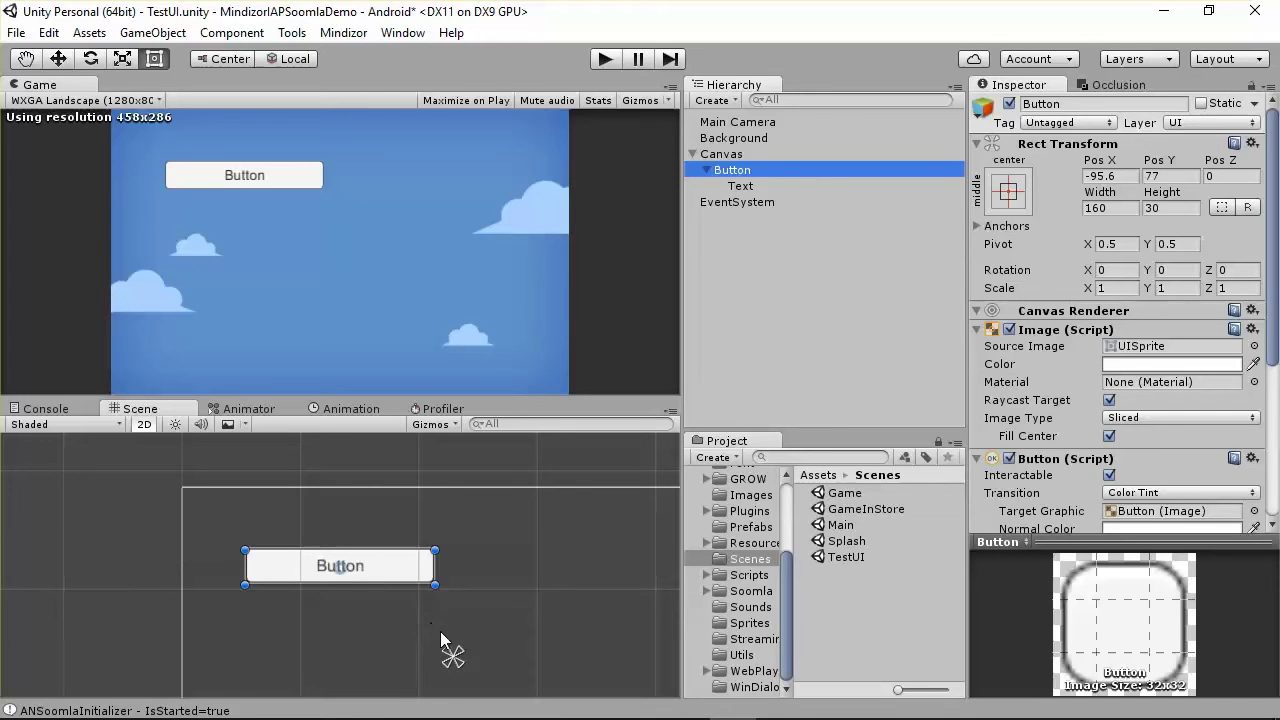
scroll(455, 645, down, 1)
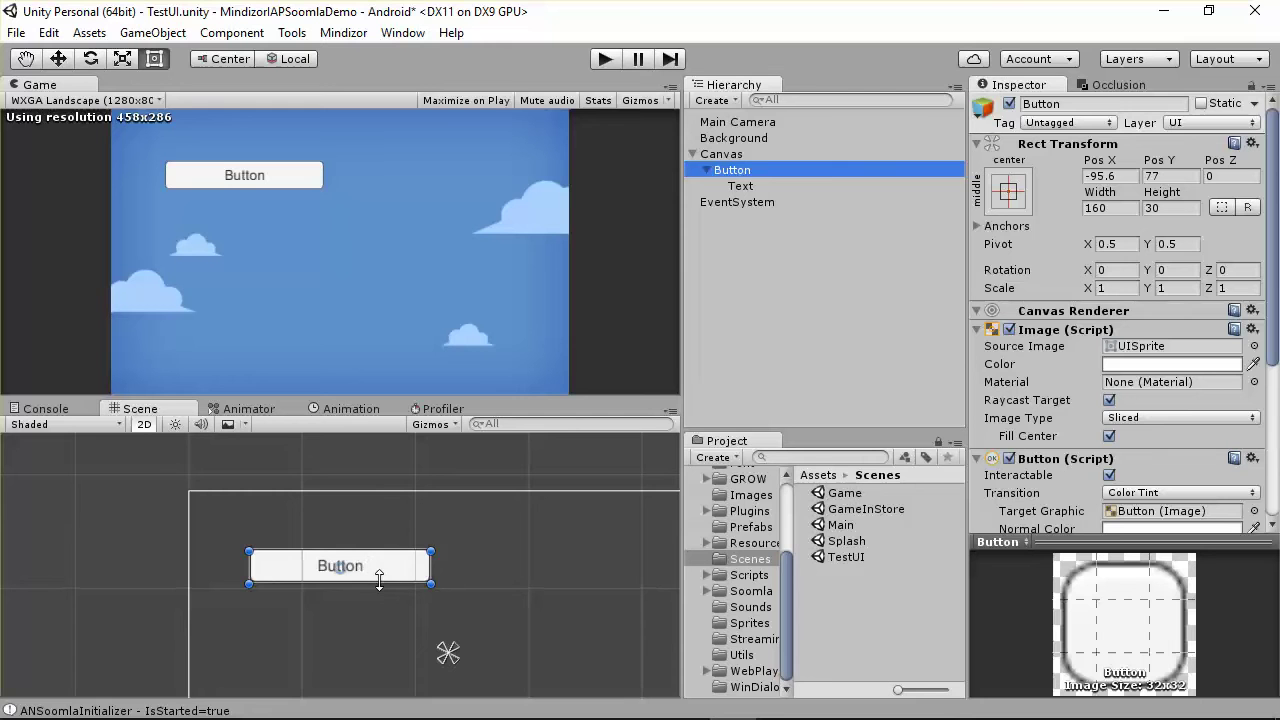
click(725, 155)
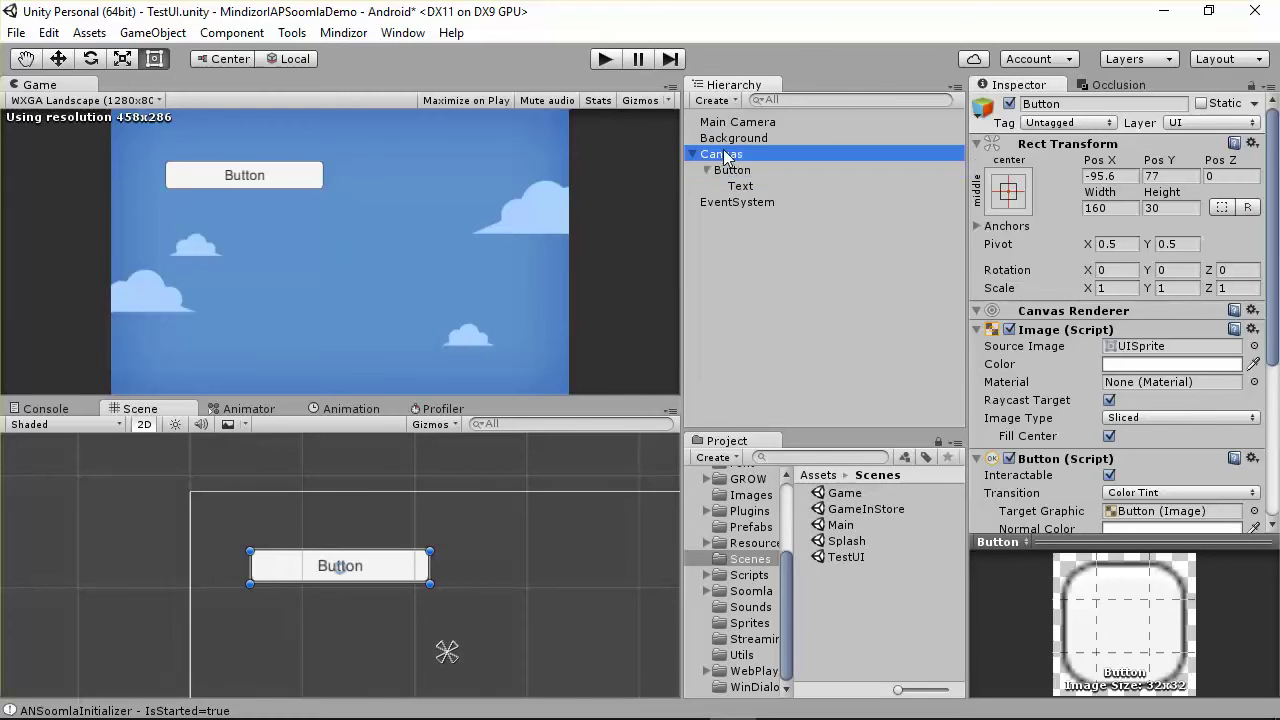
double_click(743, 189)
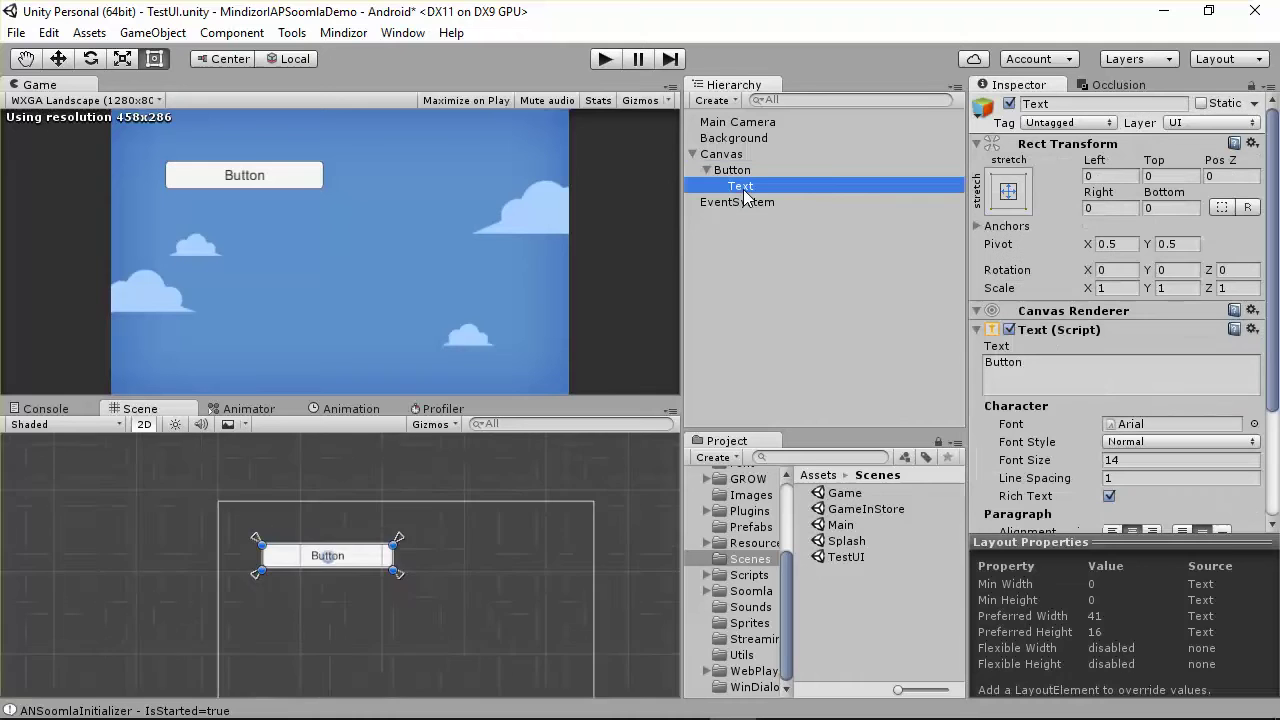
click(745, 171)
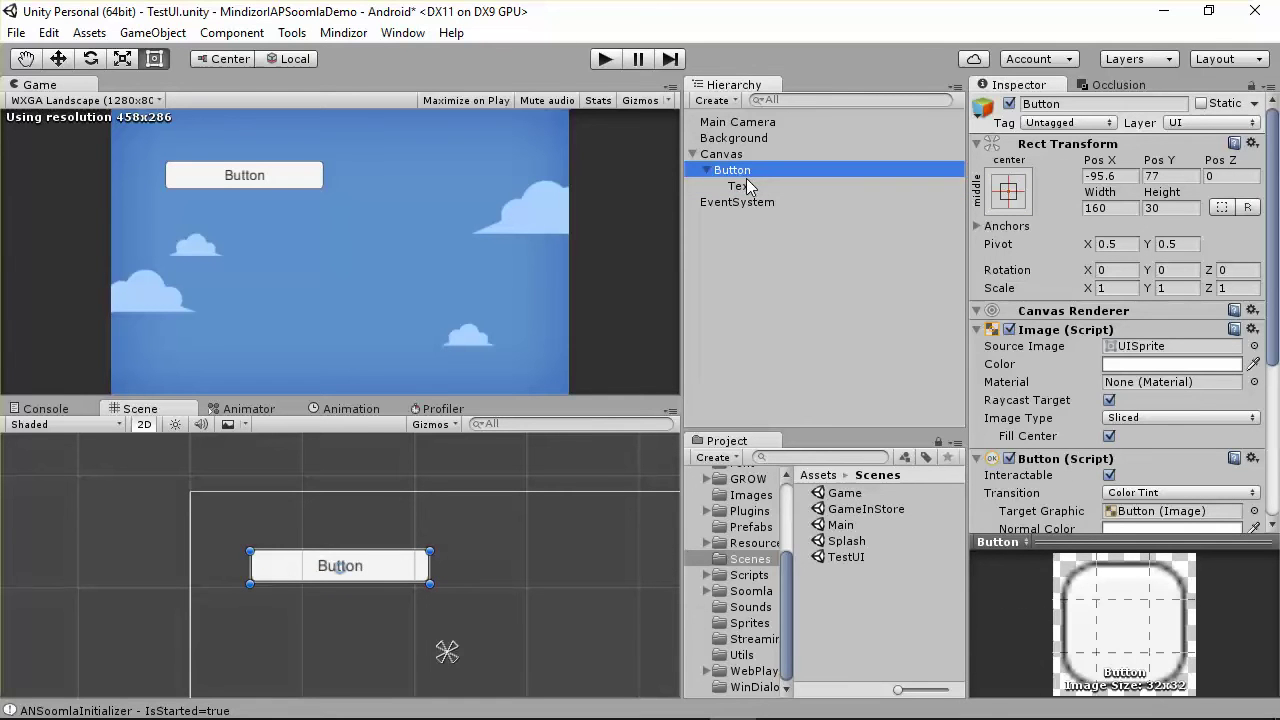
click(748, 187)
click(733, 172)
- Drag the Button's anchor handles onto its own top-left and bottom-right corners
click(724, 153)
click(735, 171)
scroll(340, 566, down, 3)
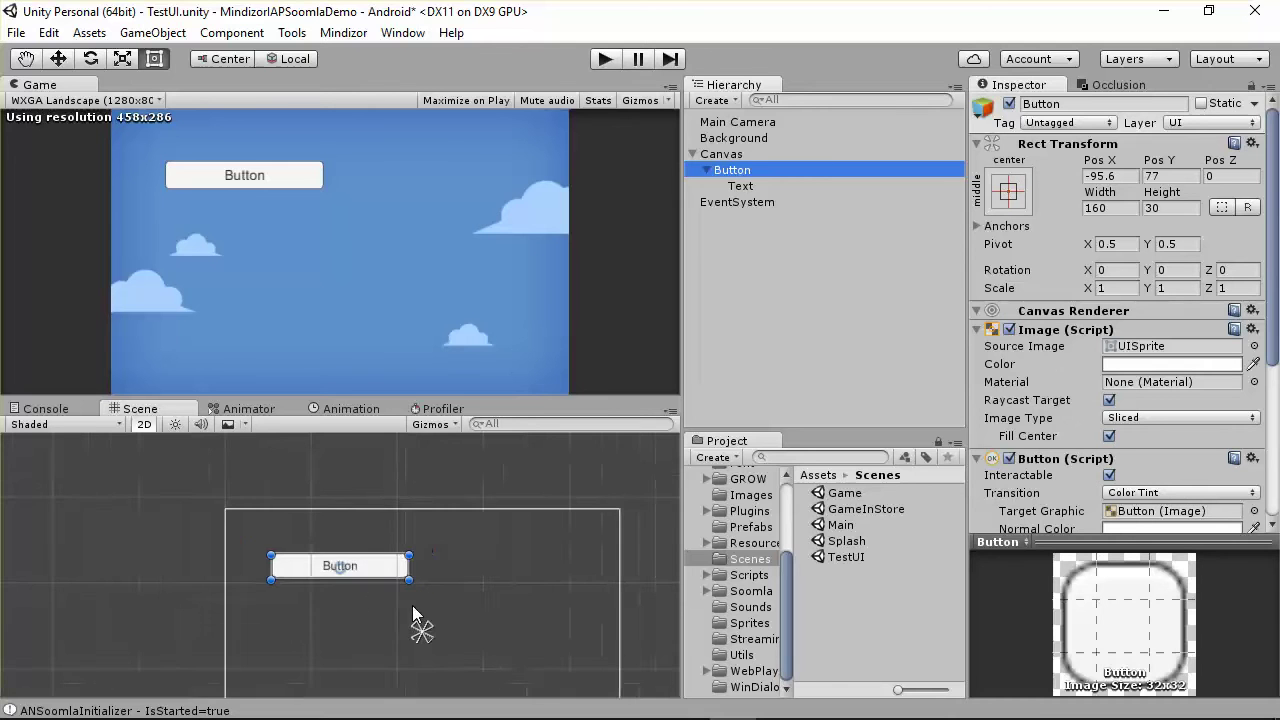
scroll(380, 570, up, 2)
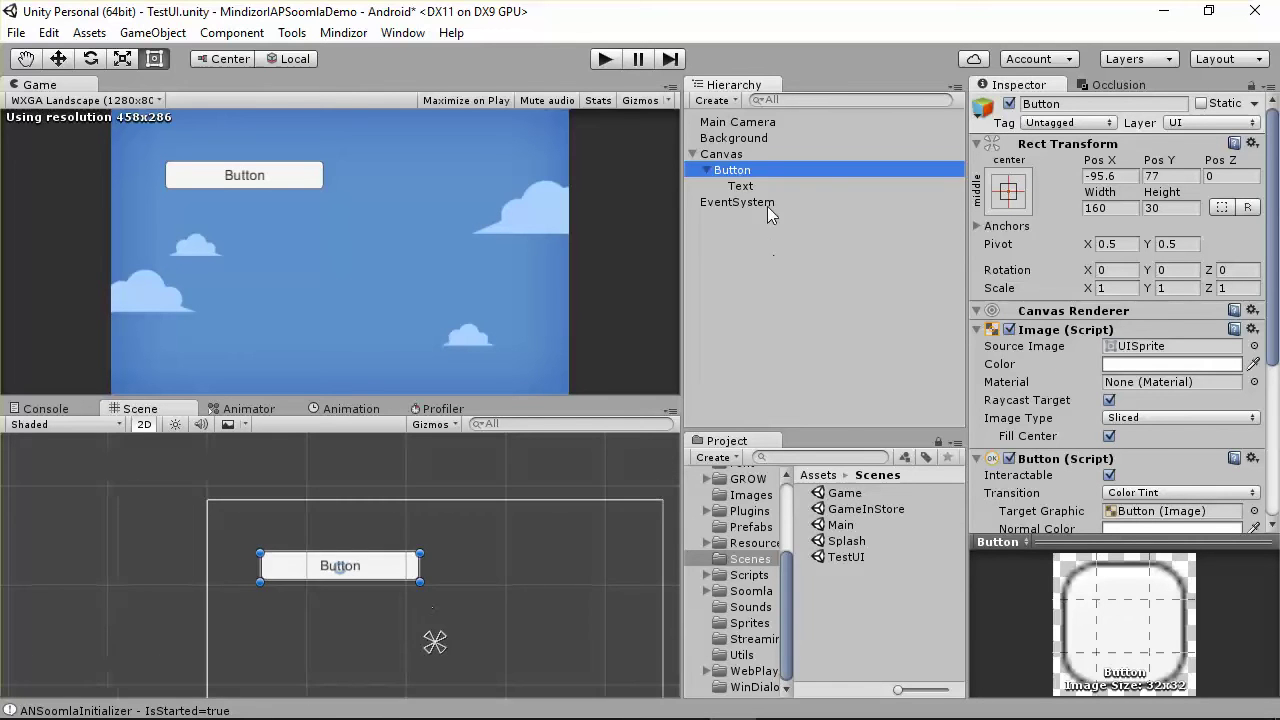
scroll(500, 645, up, 2)
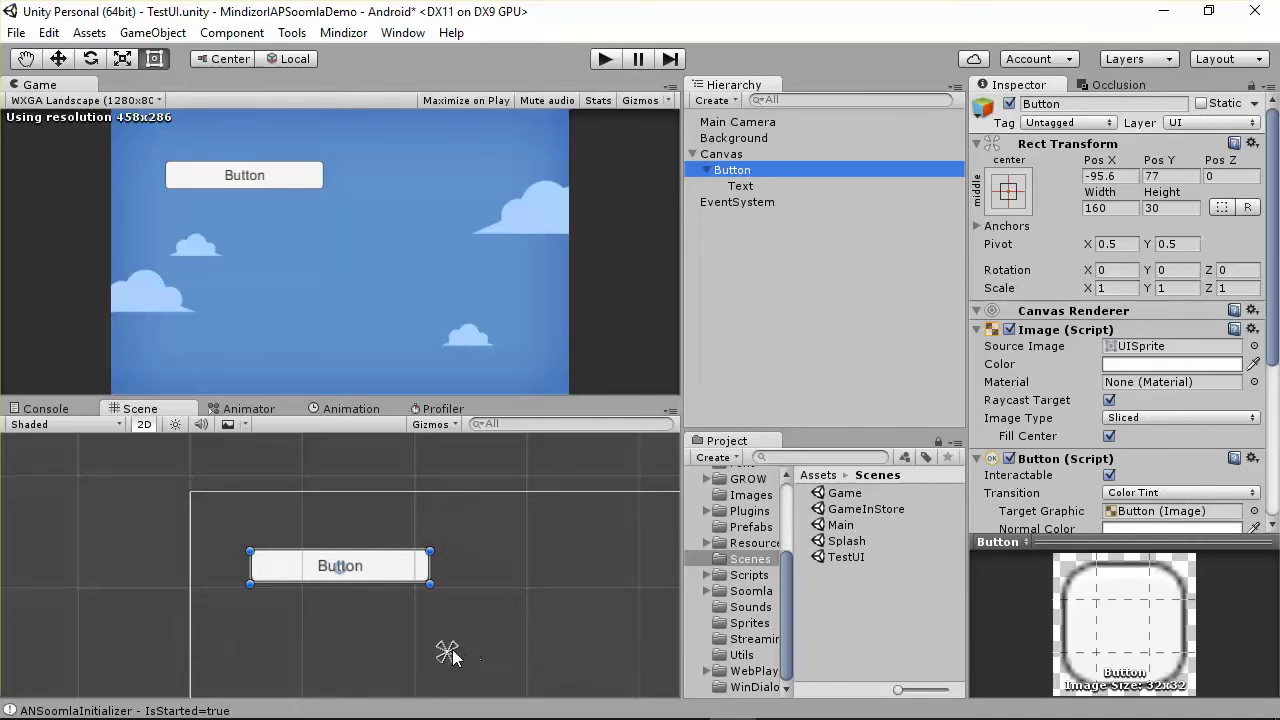
drag(445, 653, 251, 555)
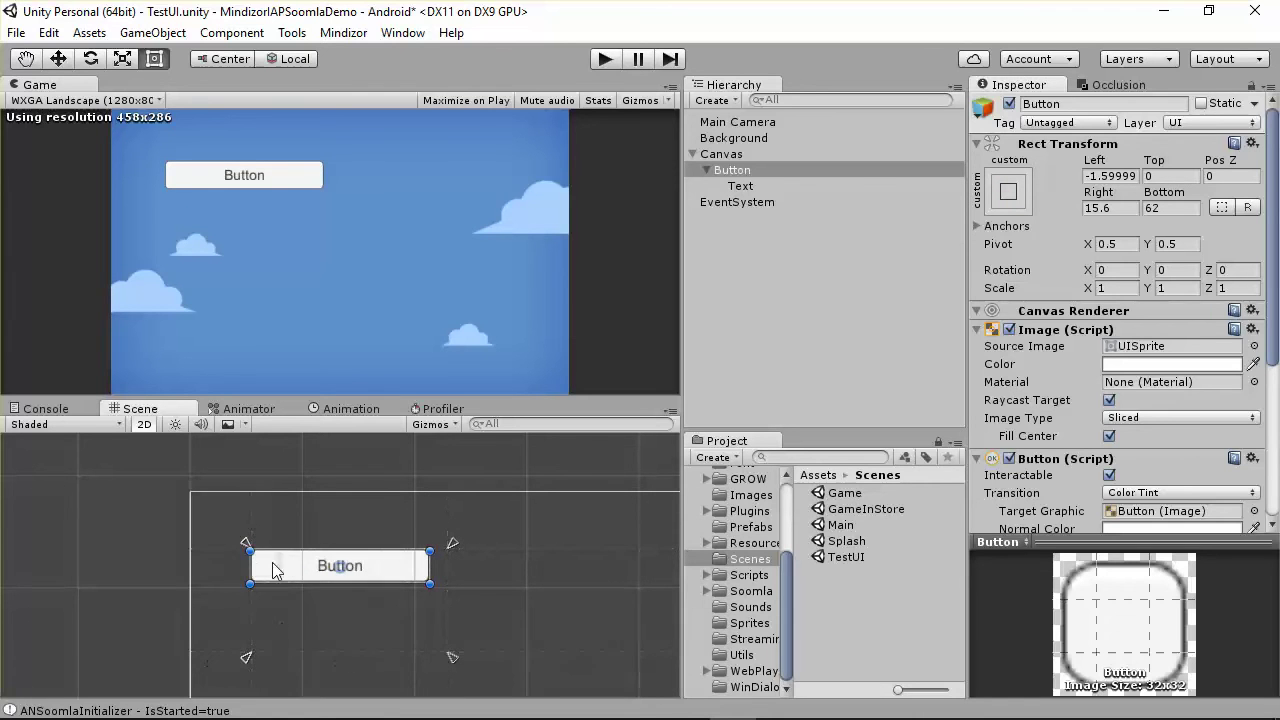
drag(447, 658, 433, 593)
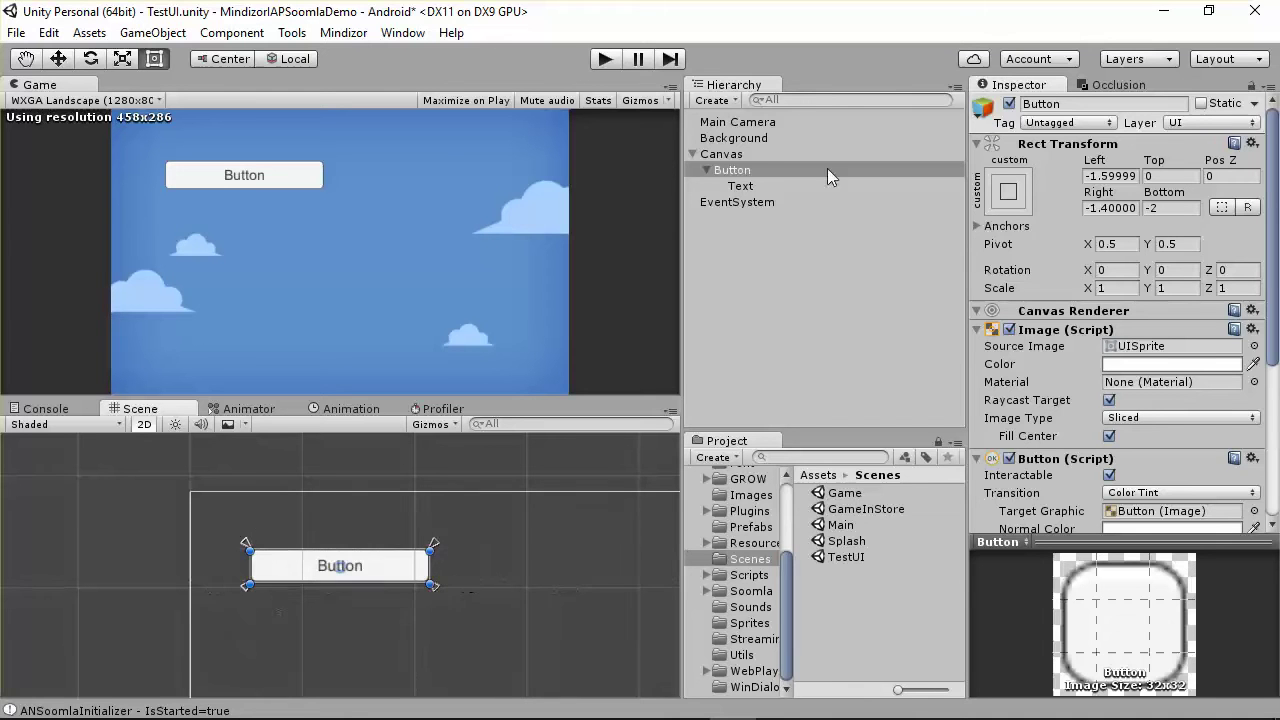
- Reselect the Button and shrink the Game view with the splitter
click(745, 171)
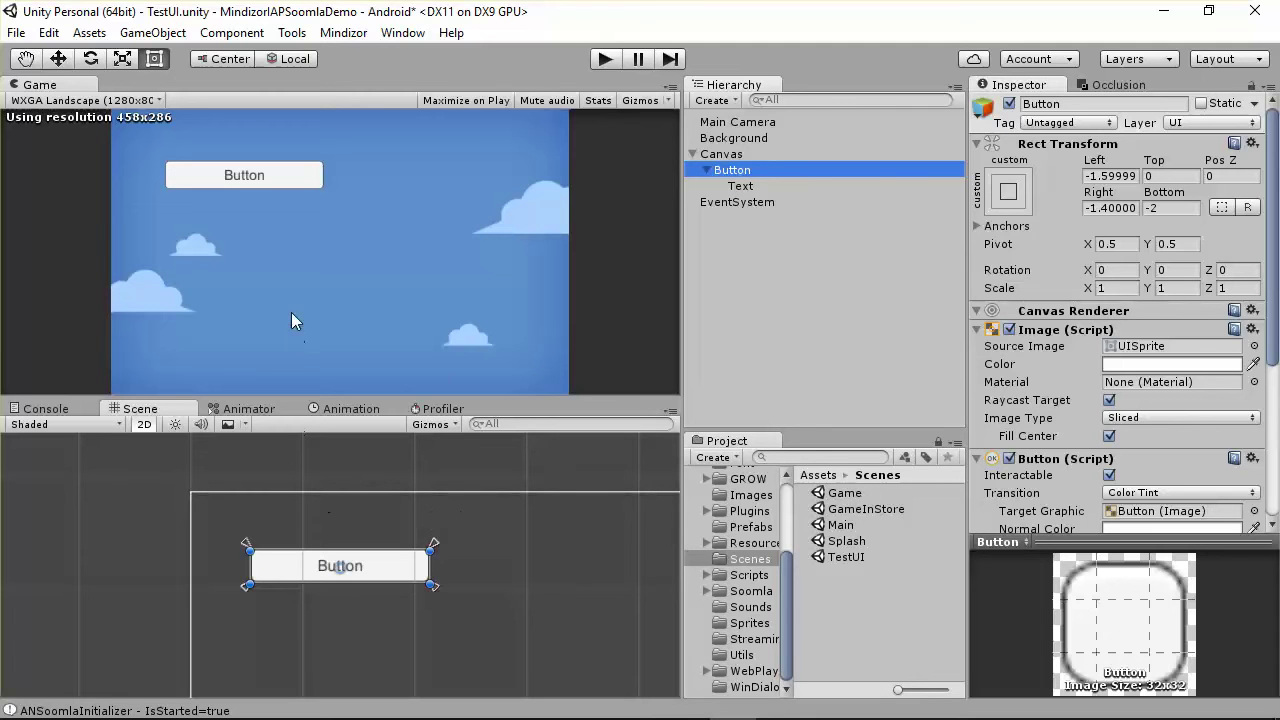
click(740, 171)
click(750, 185)
click(725, 170)
scroll(340, 567, up, 2)
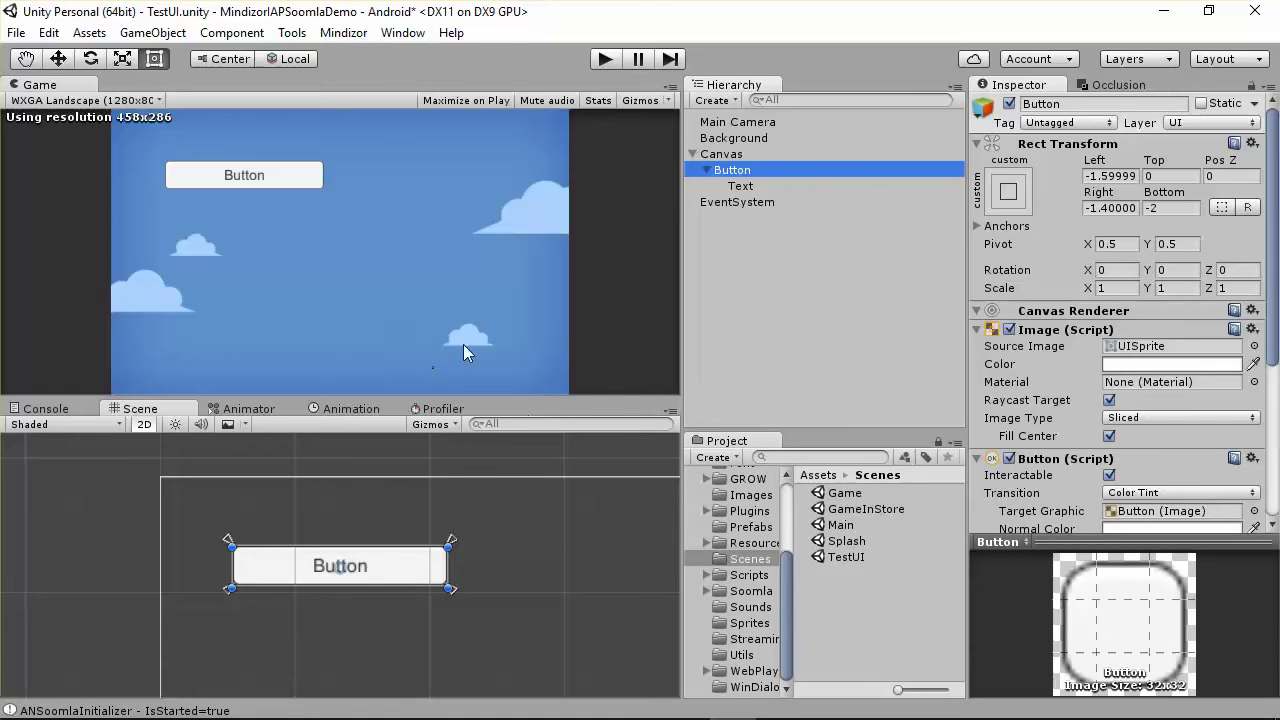
drag(535, 406, 590, 344)
double_click(741, 171)
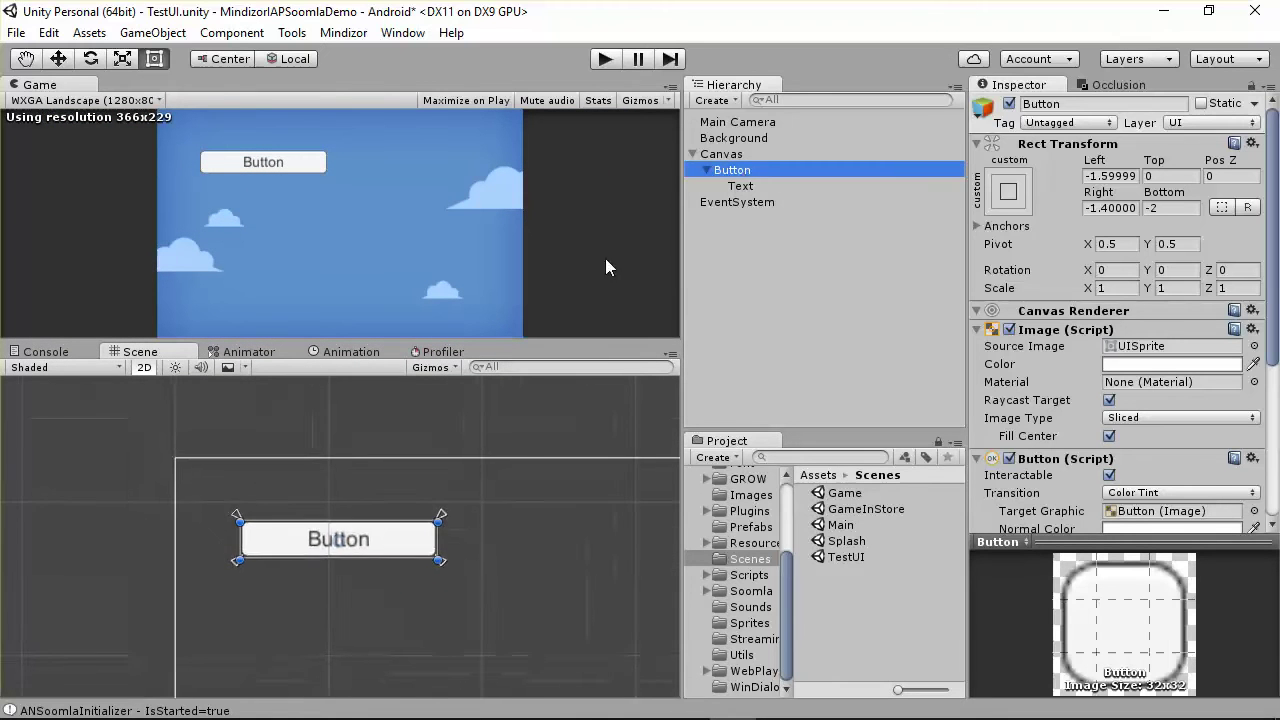
double_click(741, 186)
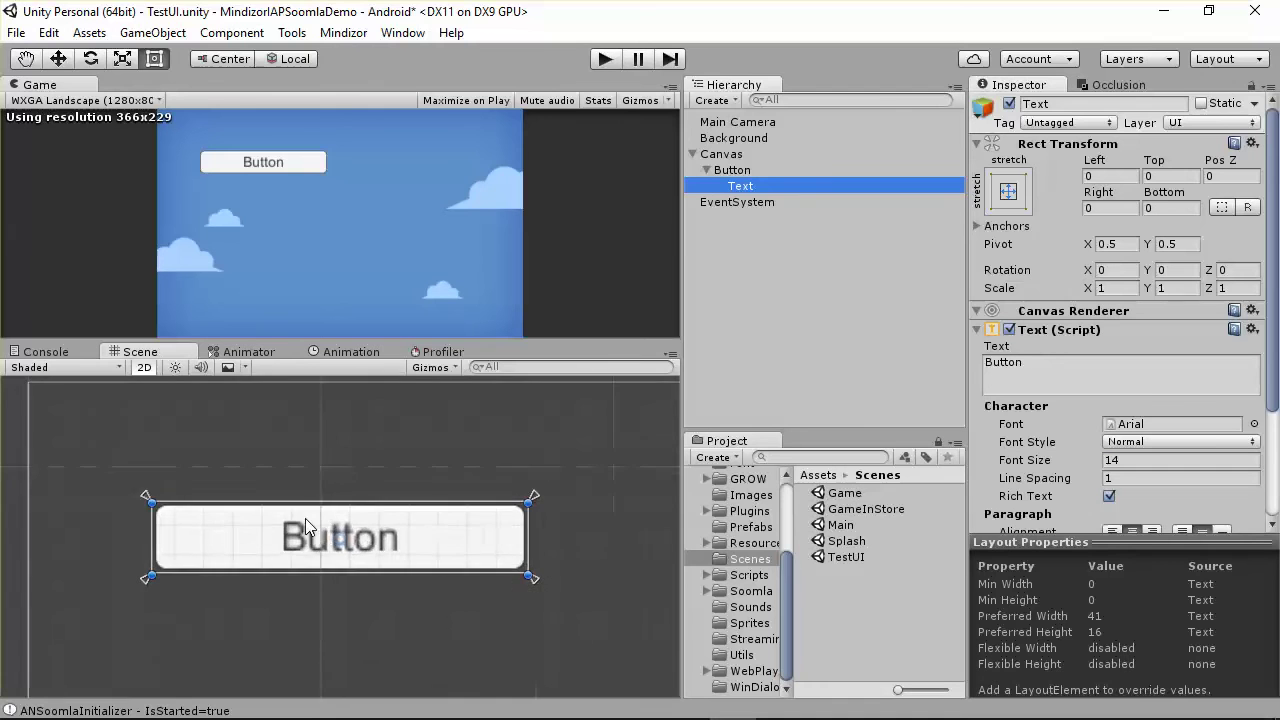
scroll(418, 580, down, 3)
scroll(418, 580, up, 2)
double_click(735, 186)
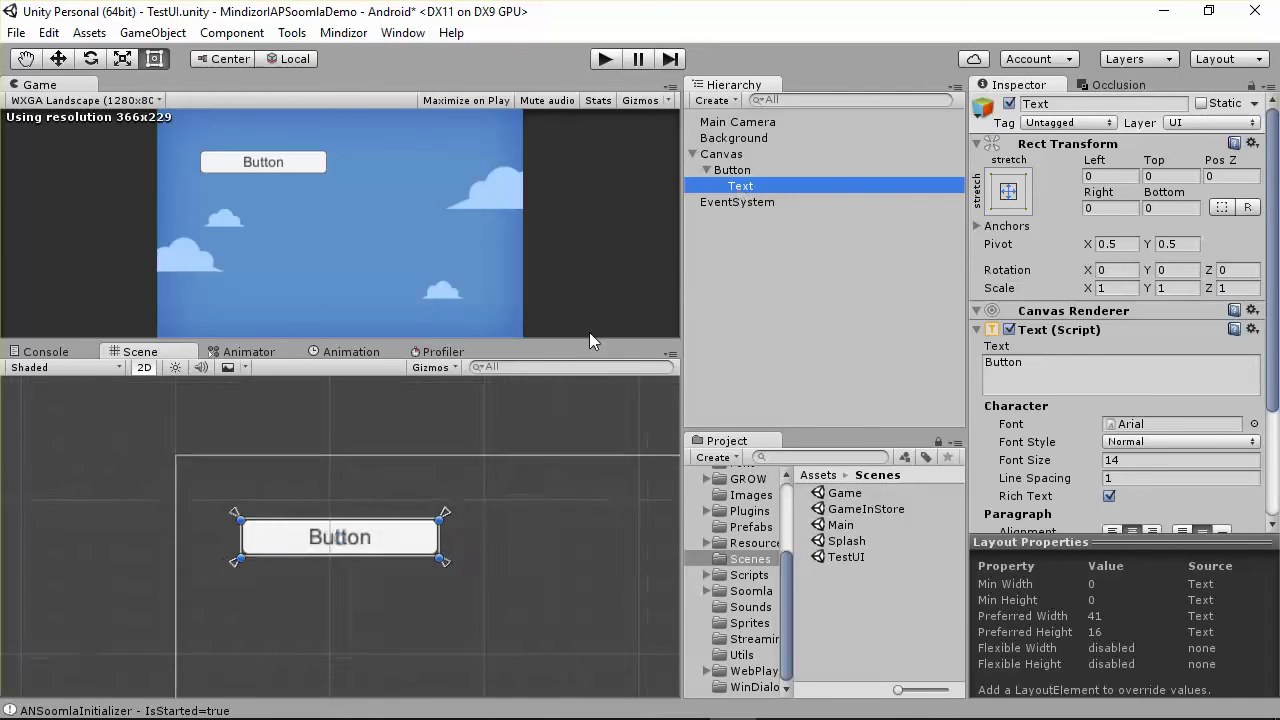
scroll(370, 590, up, 3)
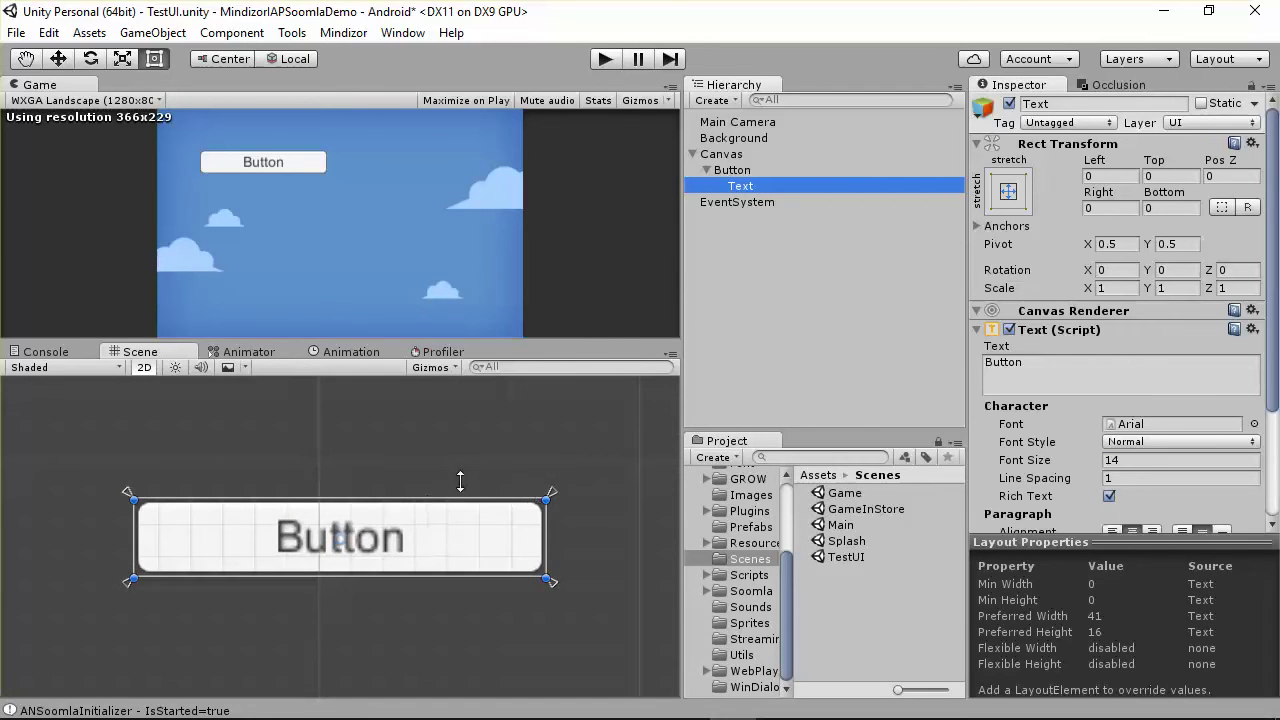
click(745, 172)
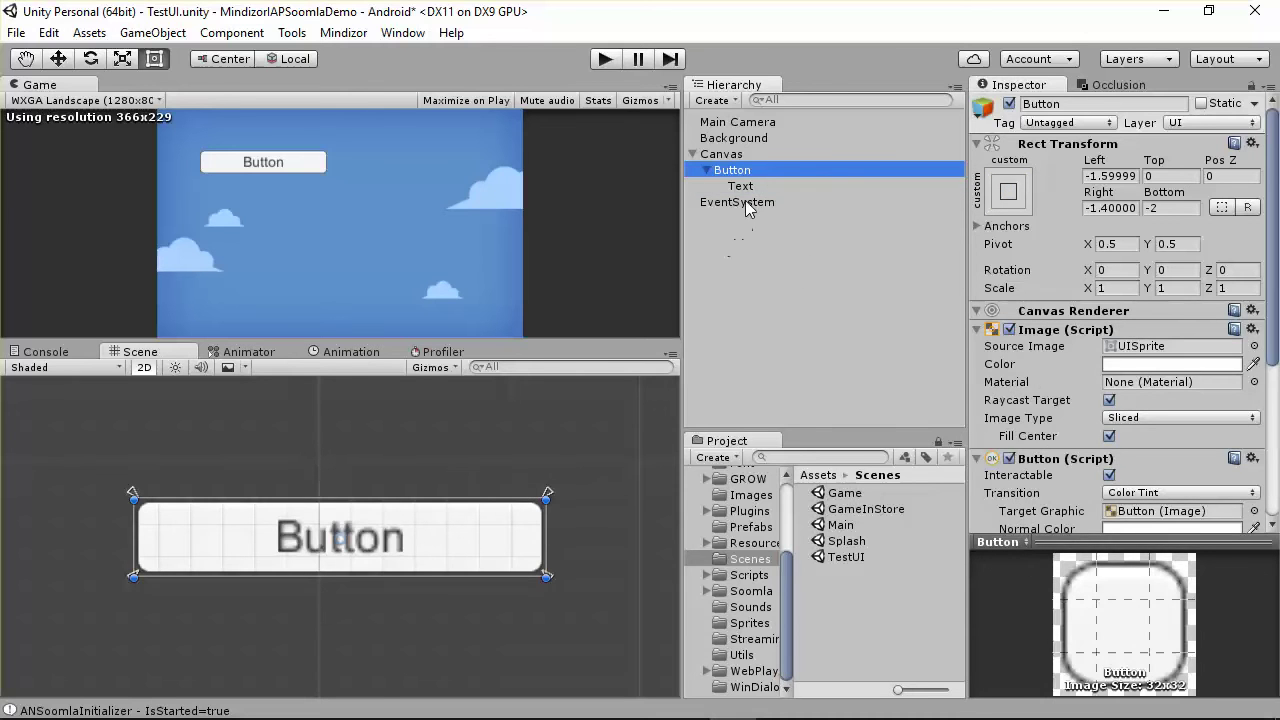
click(745, 188)
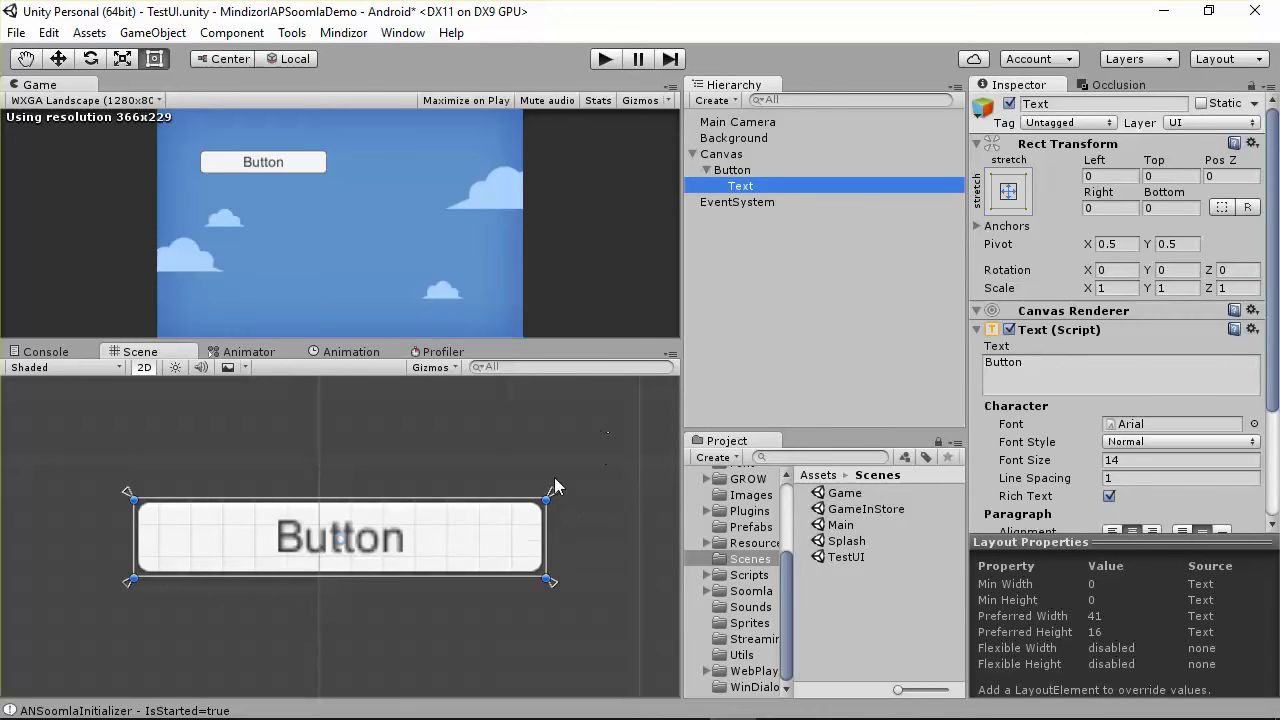
click(740, 187)
click(747, 172)
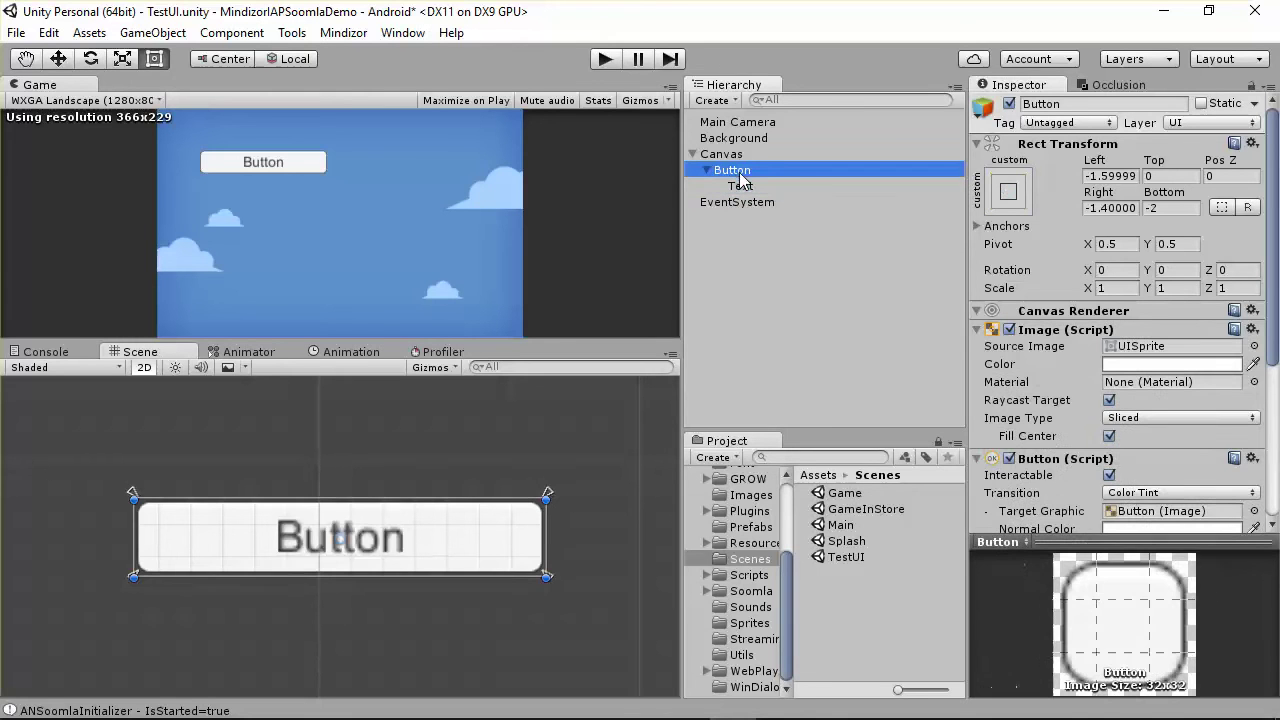
key(Up)
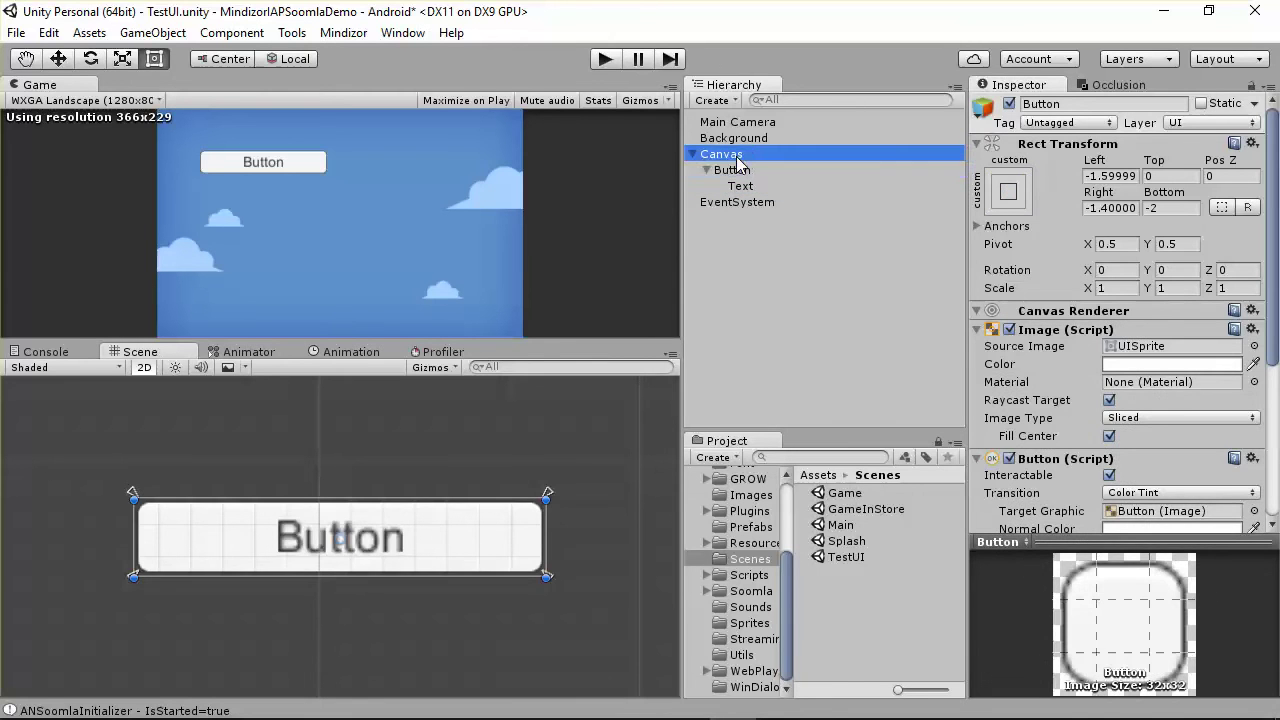
key(Down)
scroll(480, 541, down, 5)
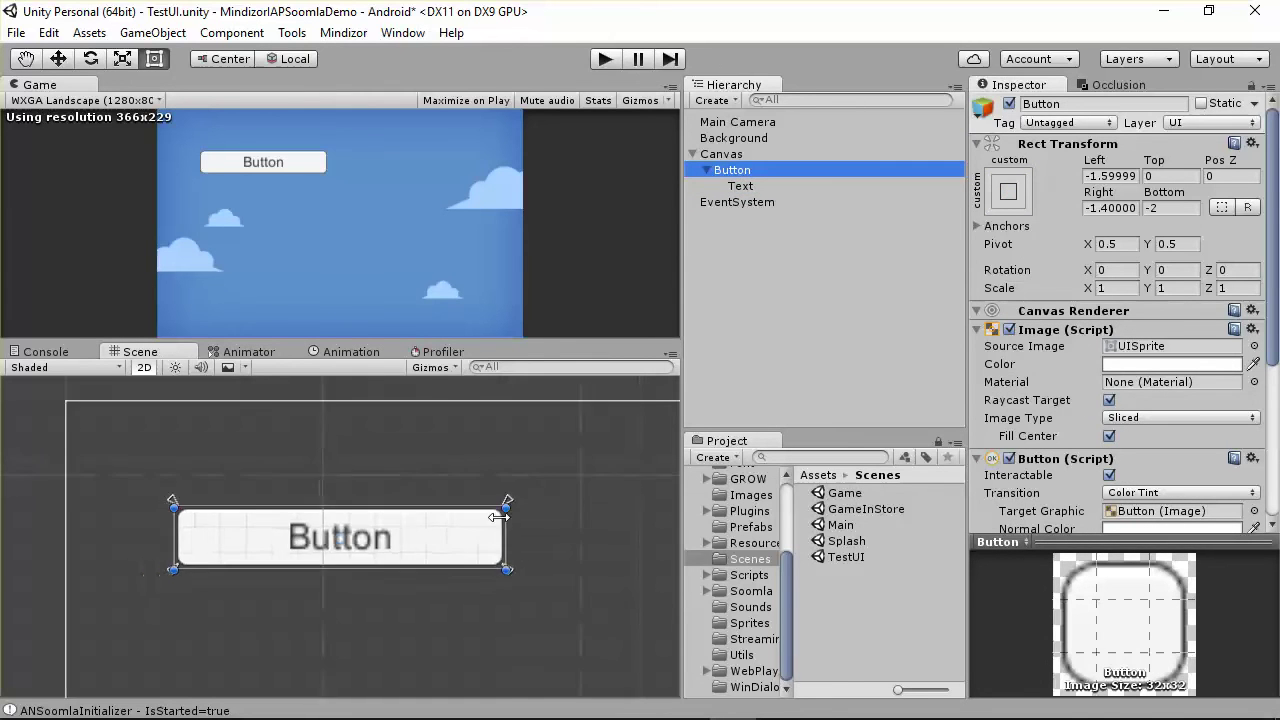
scroll(430, 514, down, 3)
- Drag the Button's anchors out to the Canvas's four corners
drag(414, 518, 625, 474)
drag(267, 476, 220, 475)
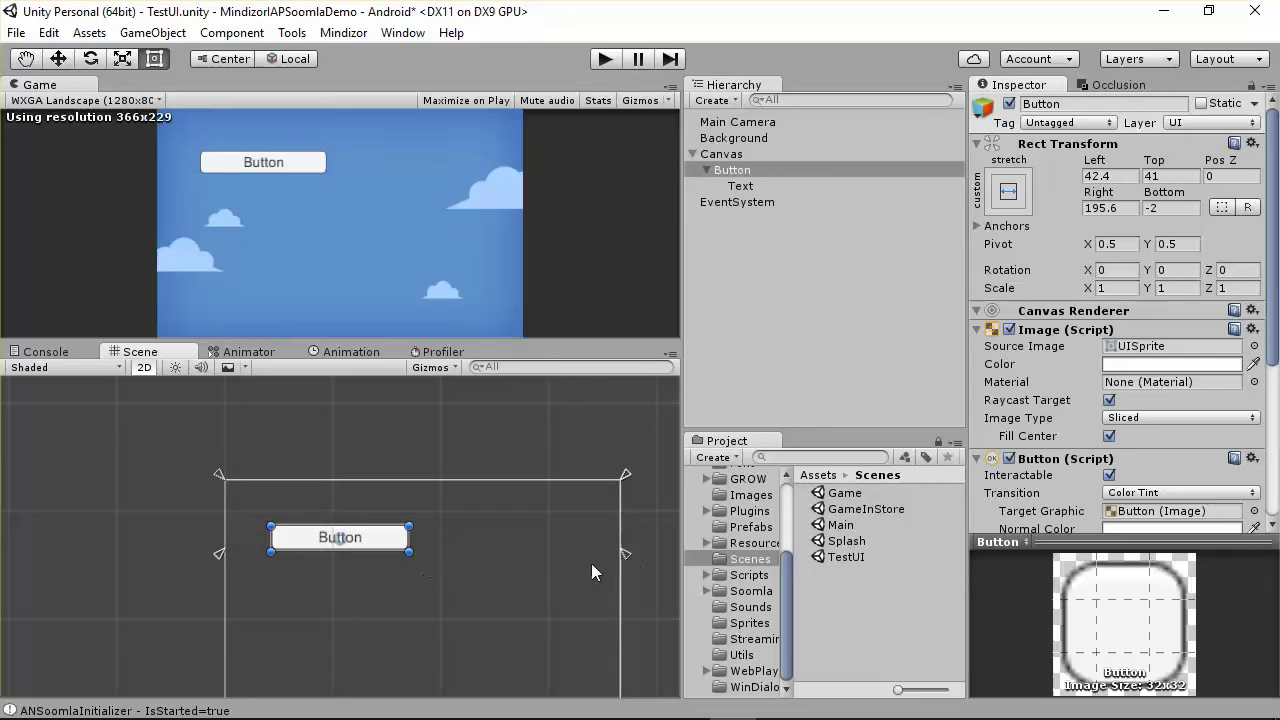
drag(623, 551, 630, 657)
scroll(563, 646, down, 2)
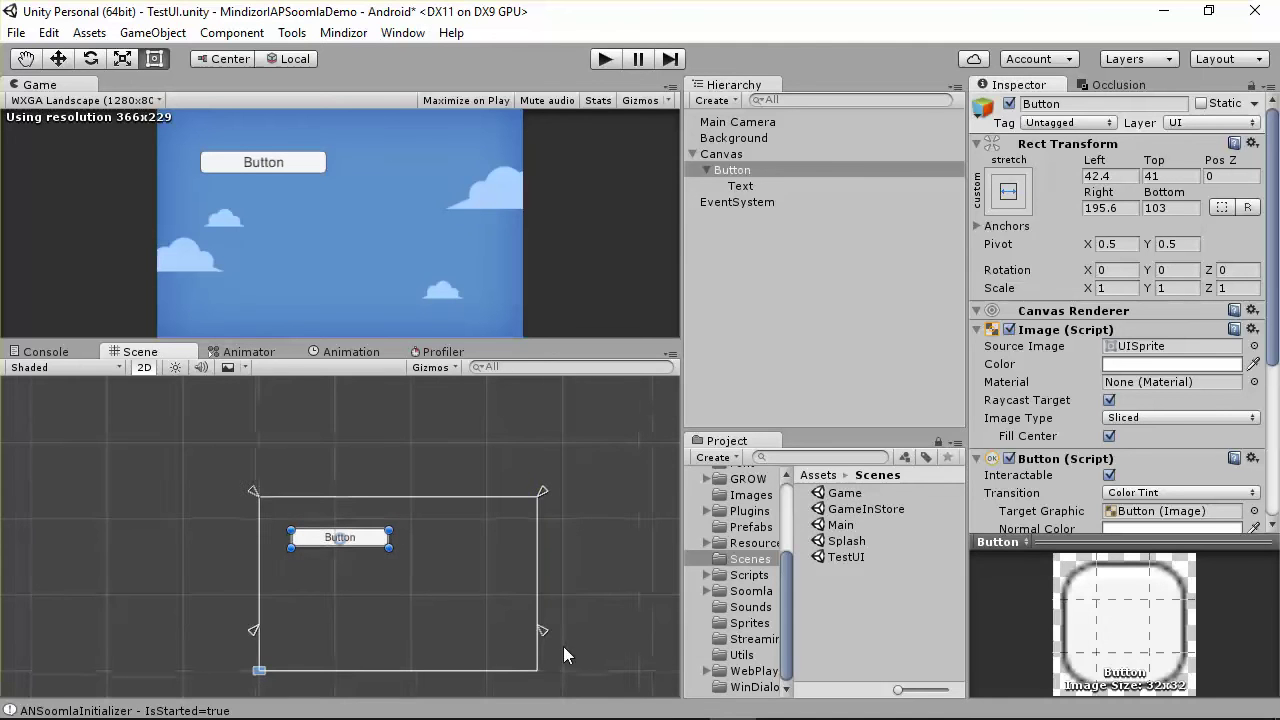
drag(540, 631, 543, 680)
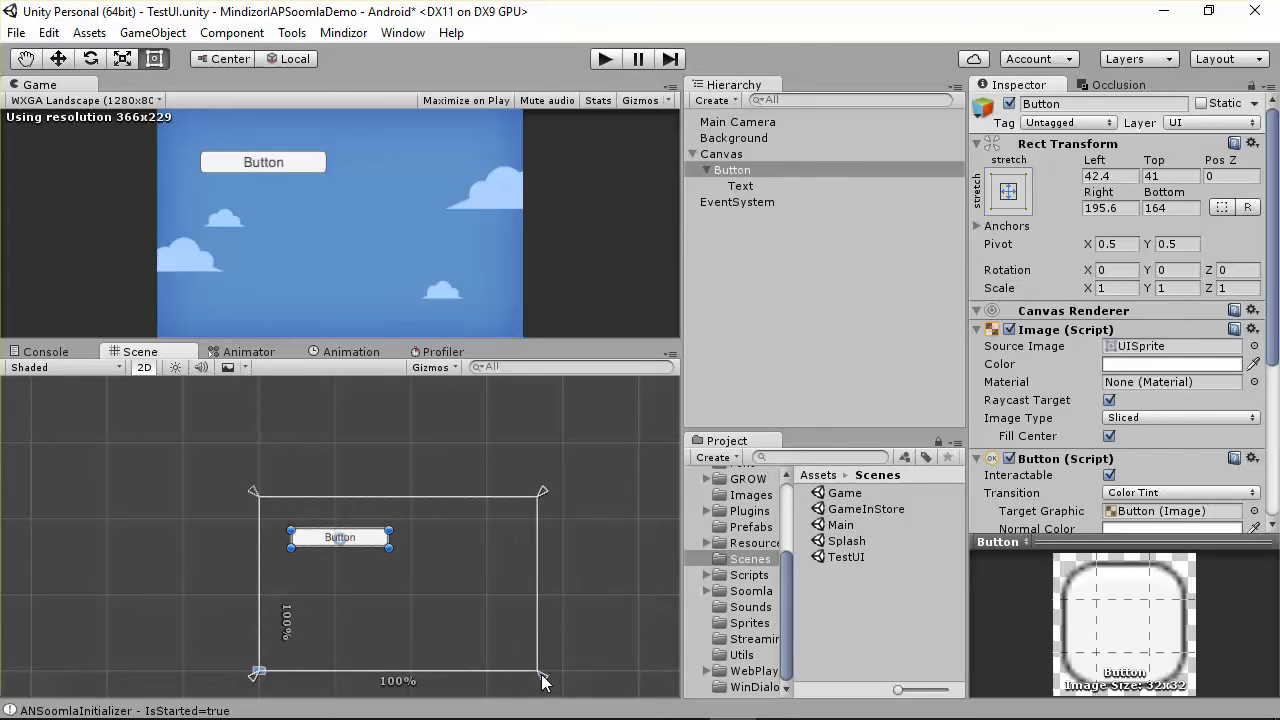
- Resize the Game view to check the Button rescales with the screen
drag(513, 343, 402, 350)
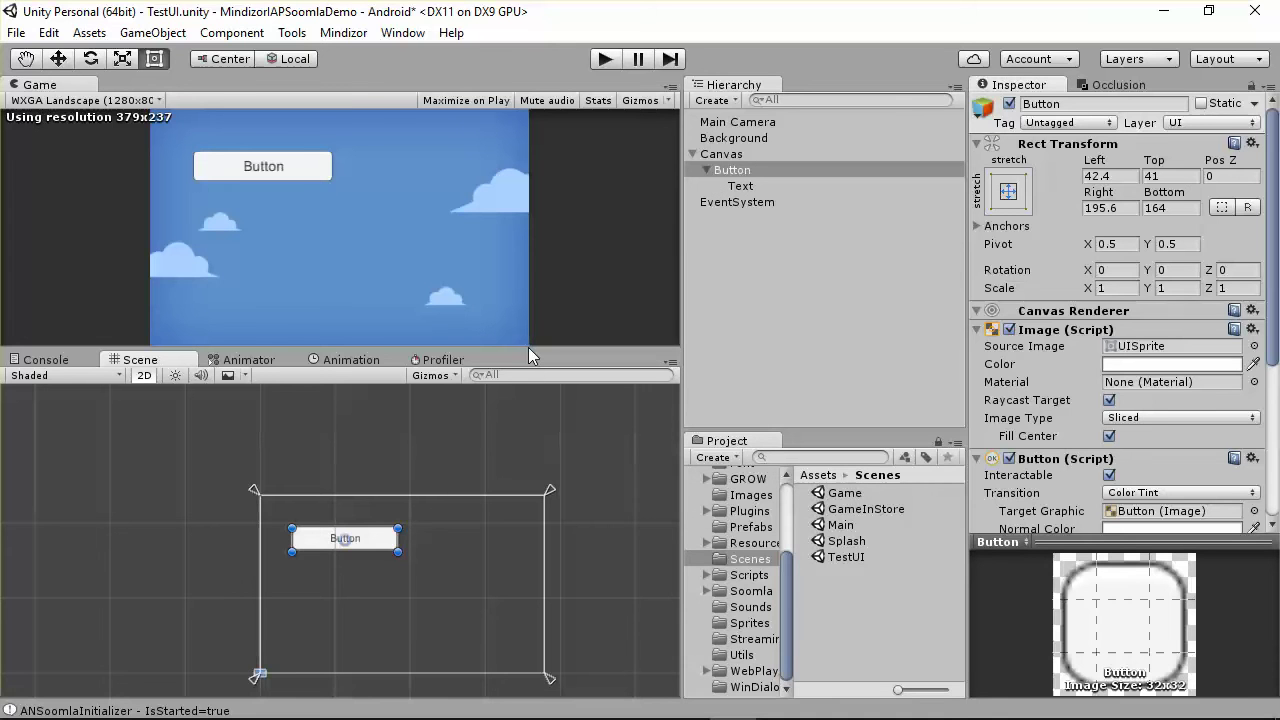
drag(534, 350, 565, 482)
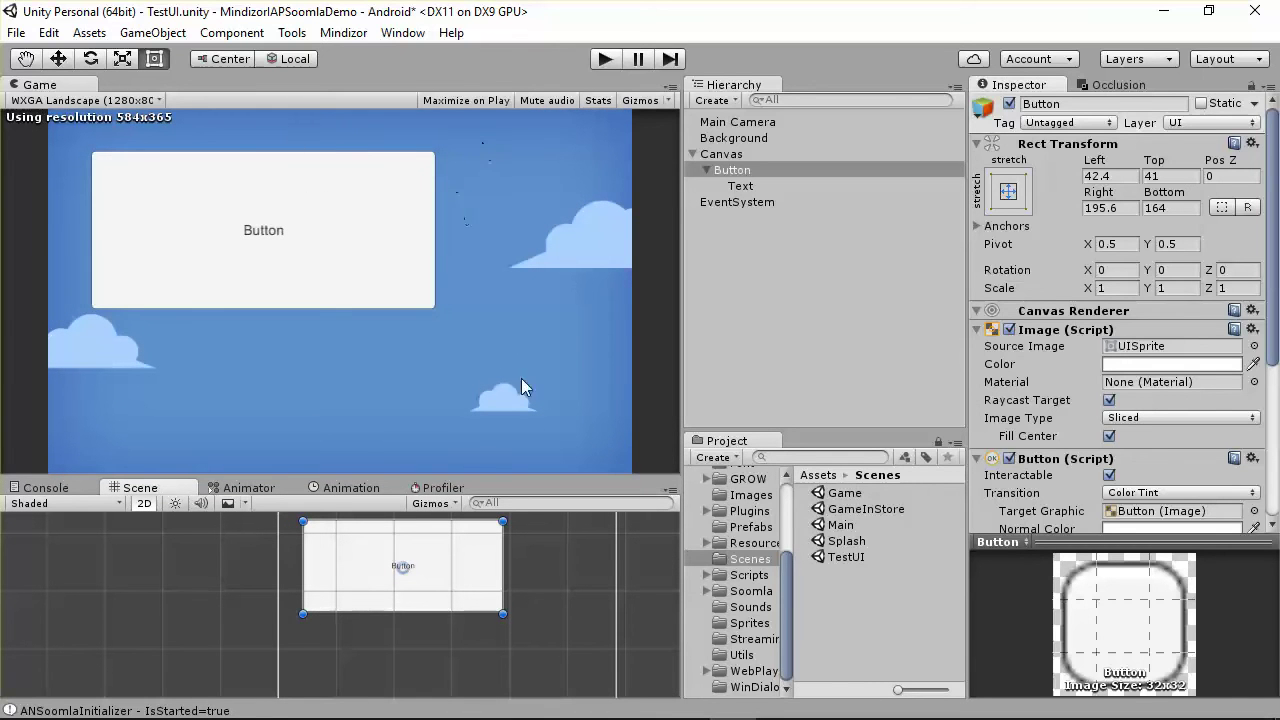
drag(559, 478, 562, 382)
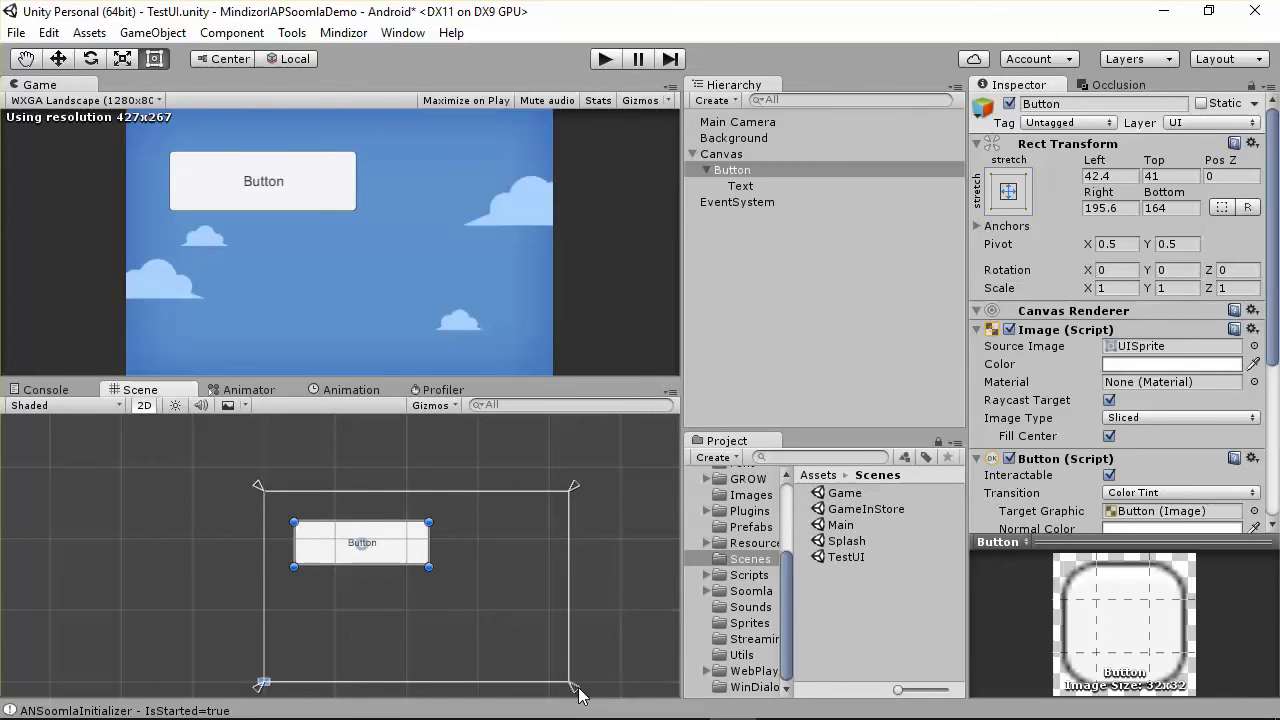
drag(574, 692, 536, 646)
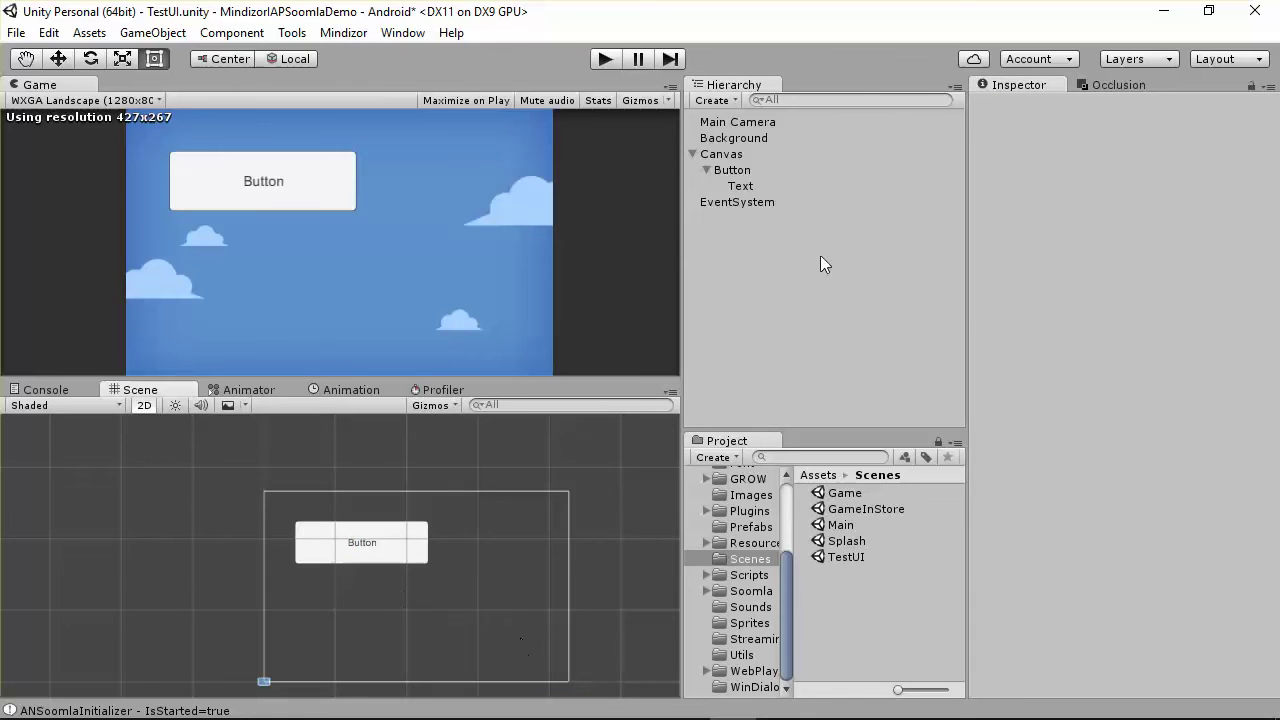
- Snap the Button's anchors onto its corners, giving offsets Left -5.6, Top -5, Right -0.4, Bottom 2
click(750, 178)
drag(576, 688, 437, 575)
drag(440, 490, 435, 515)
click(270, 511)
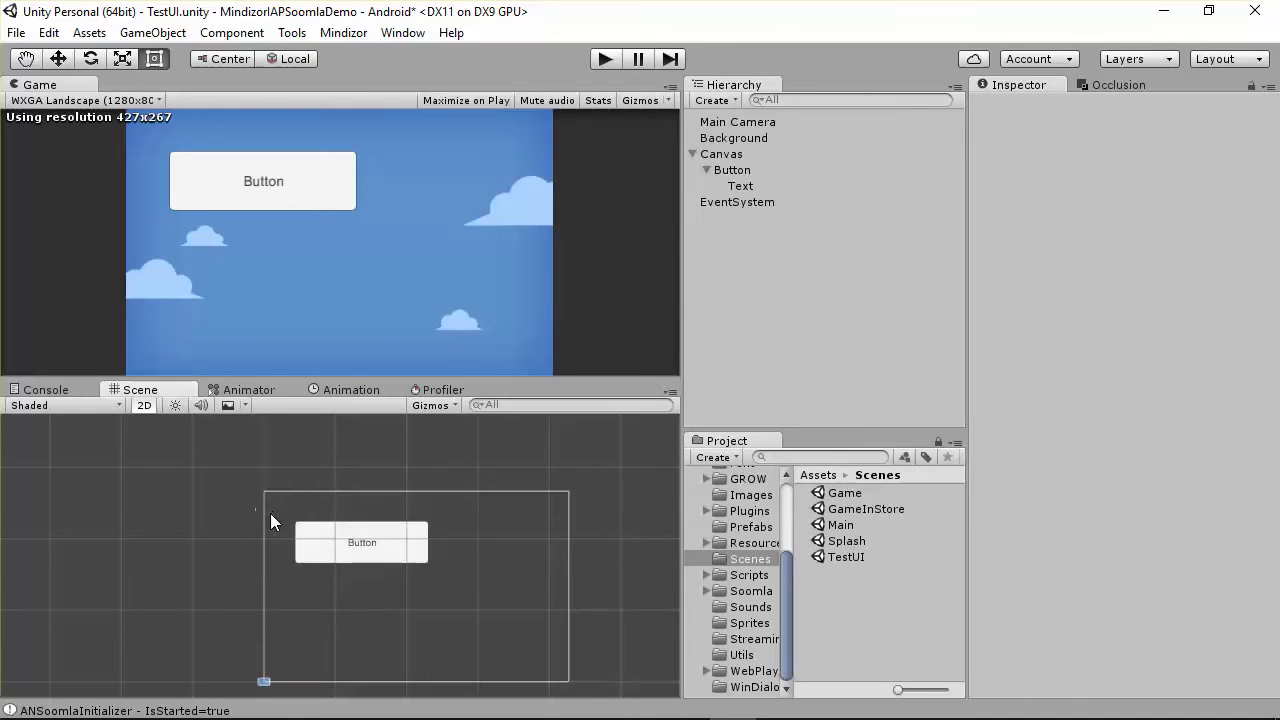
click(370, 530)
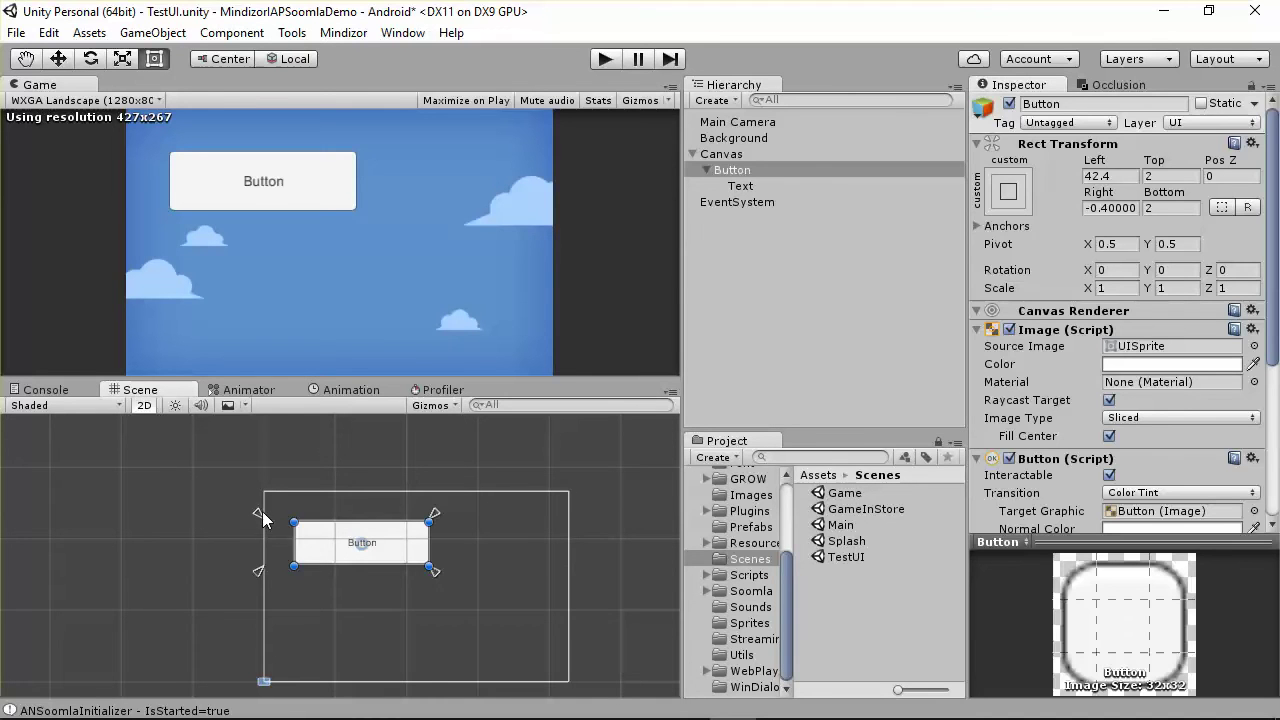
drag(260, 519, 294, 517)
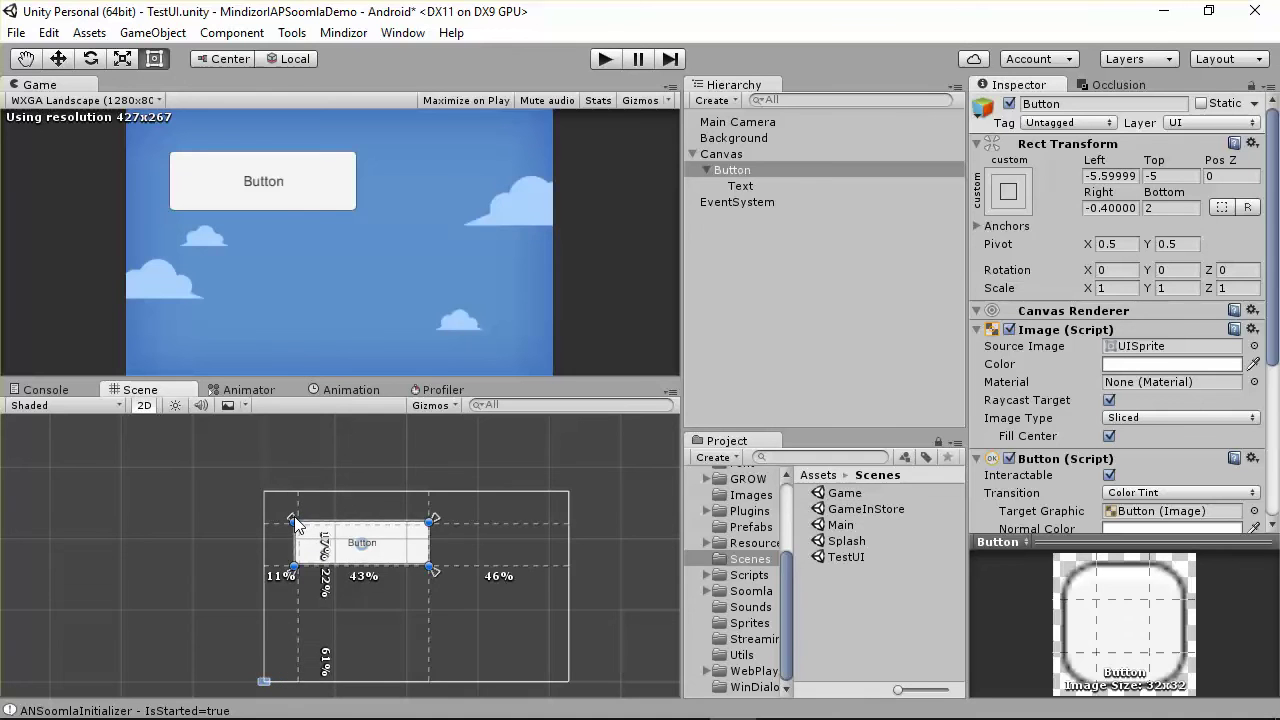
drag(424, 383, 392, 410)
click(748, 187)
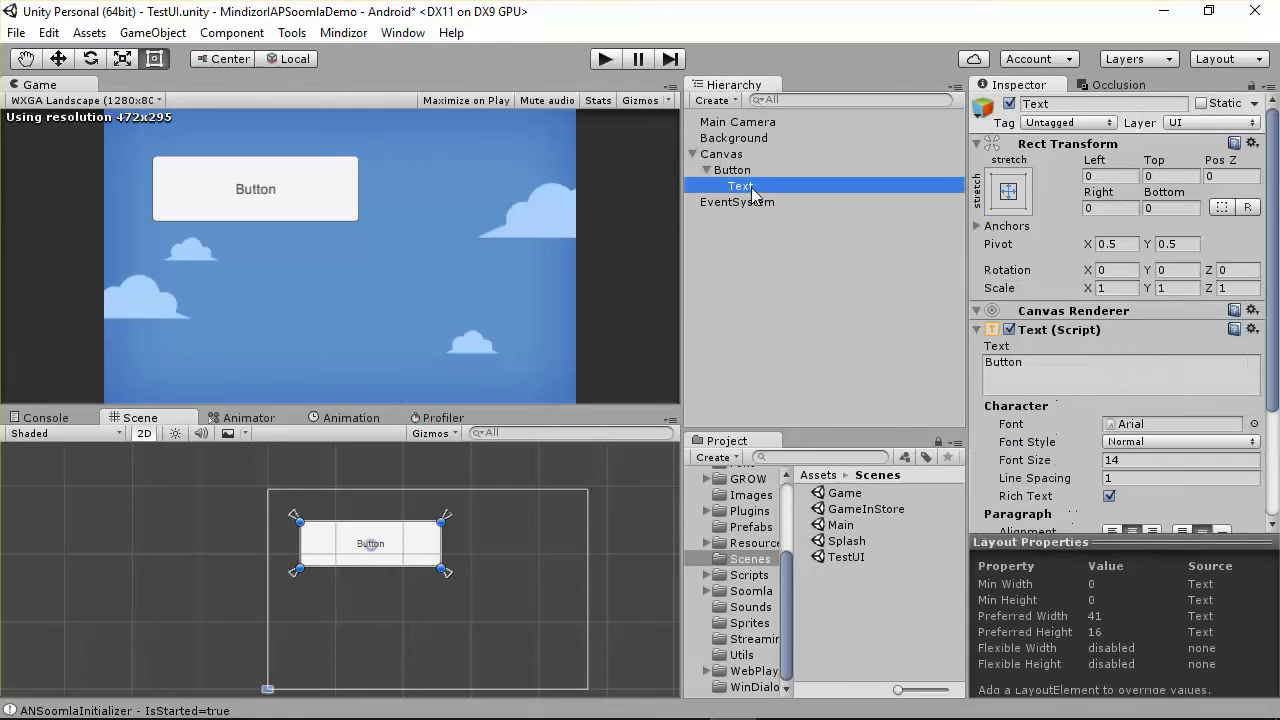
- Enable Best Fit (sizes 10 to 40) on the label Text and resize the Game view to test
scroll(1148, 416, down, 3)
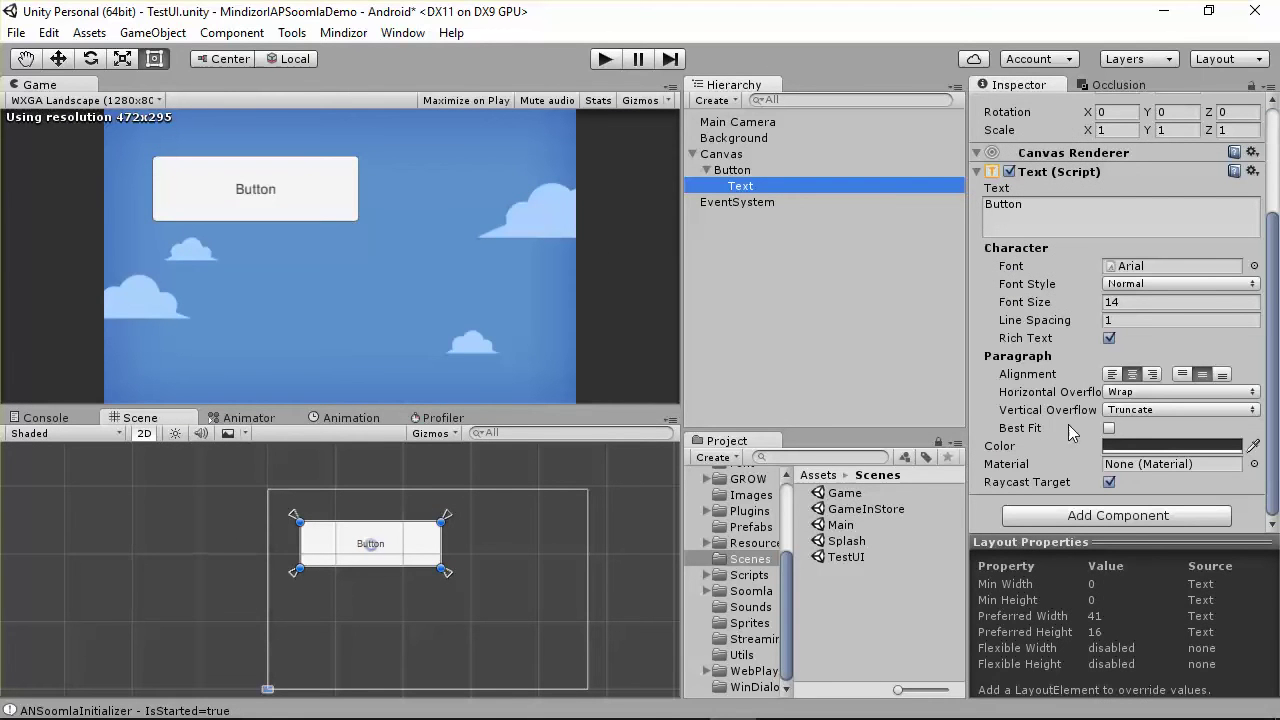
drag(497, 405, 459, 189)
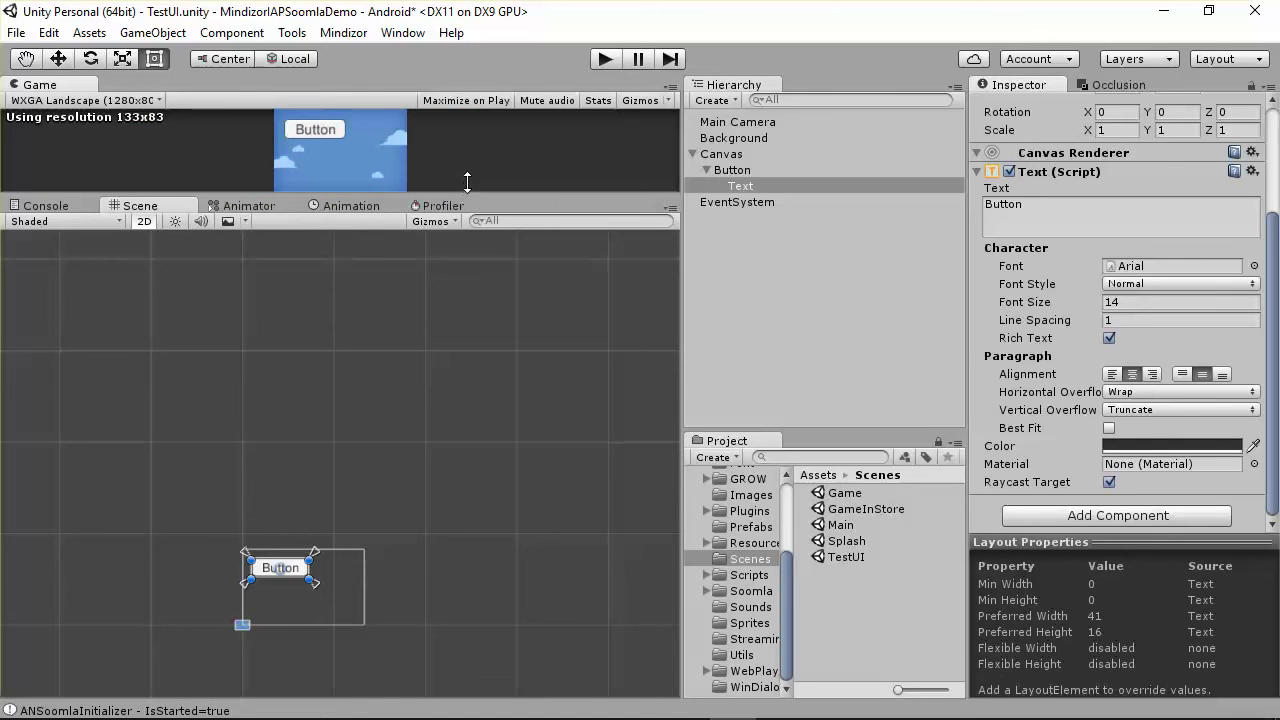
drag(467, 179, 573, 542)
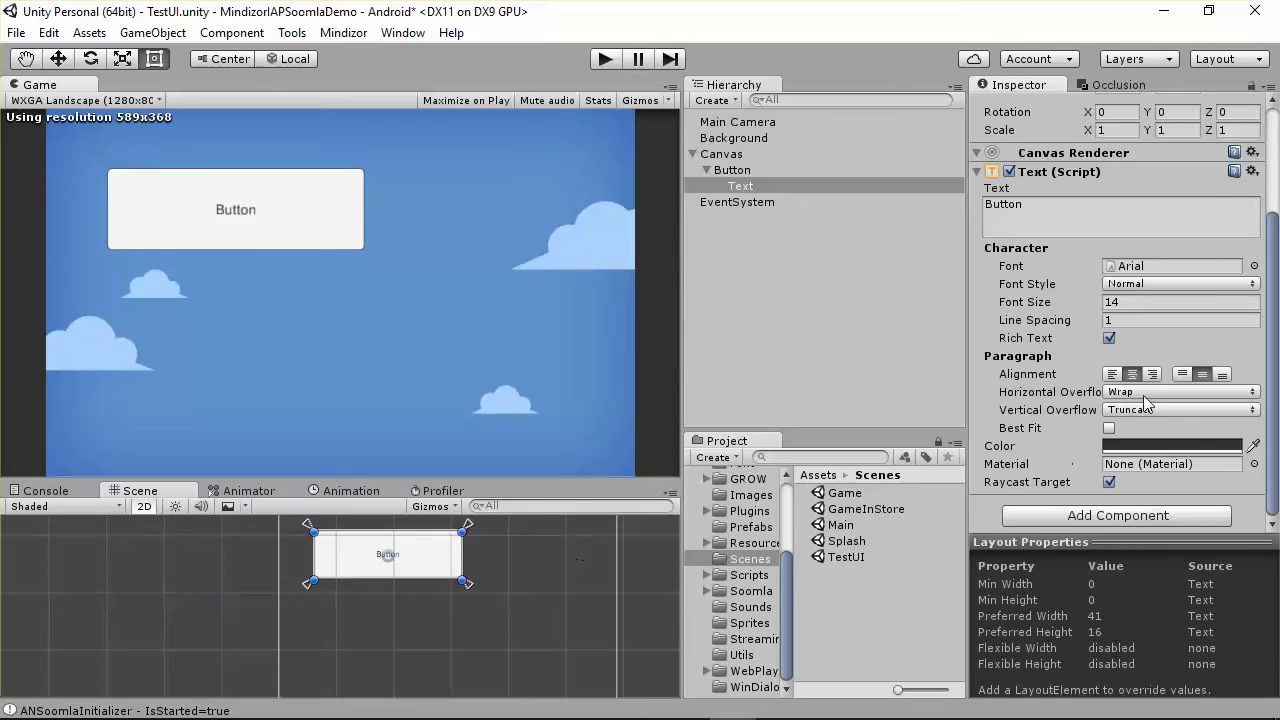
click(1109, 428)
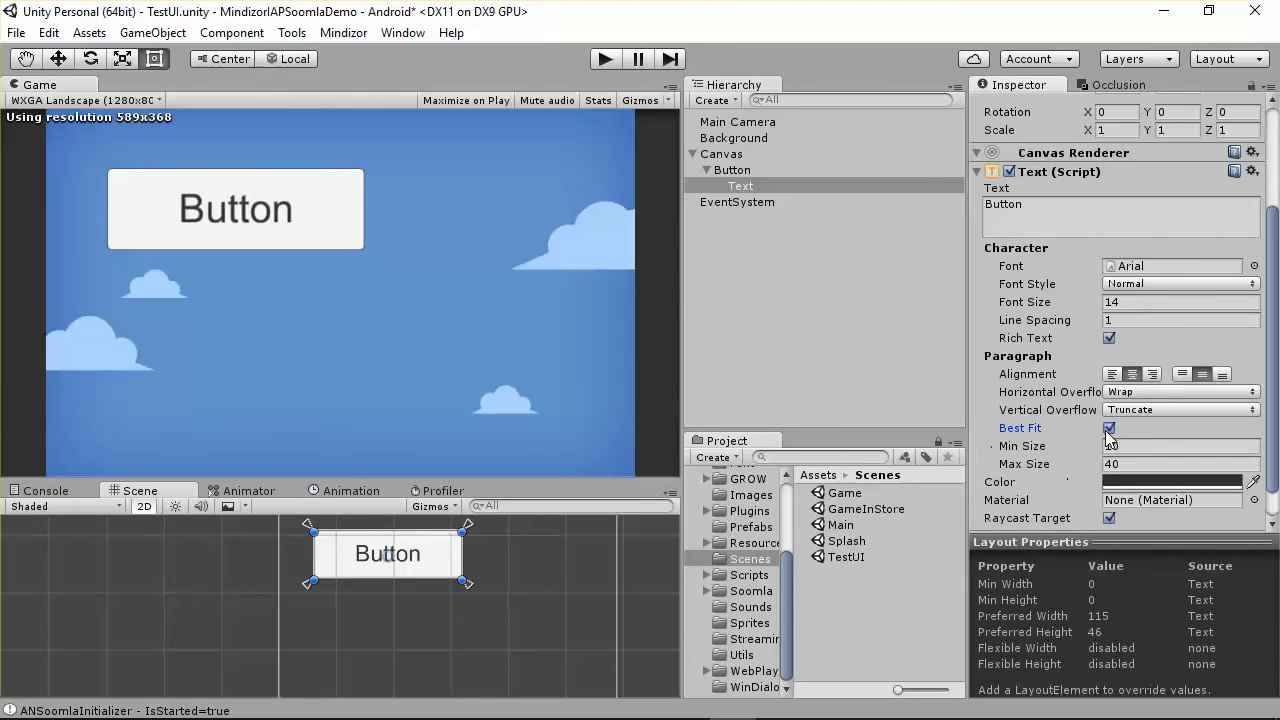
click(533, 485)
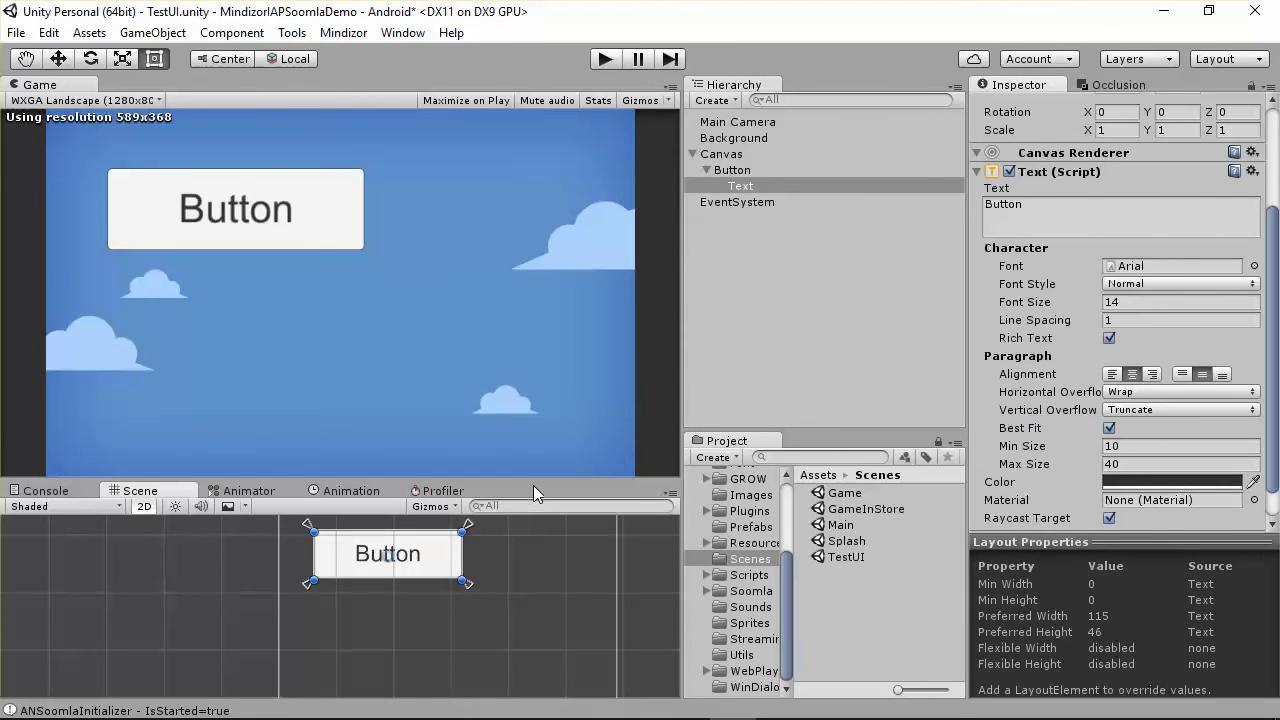
drag(499, 483, 378, 181)
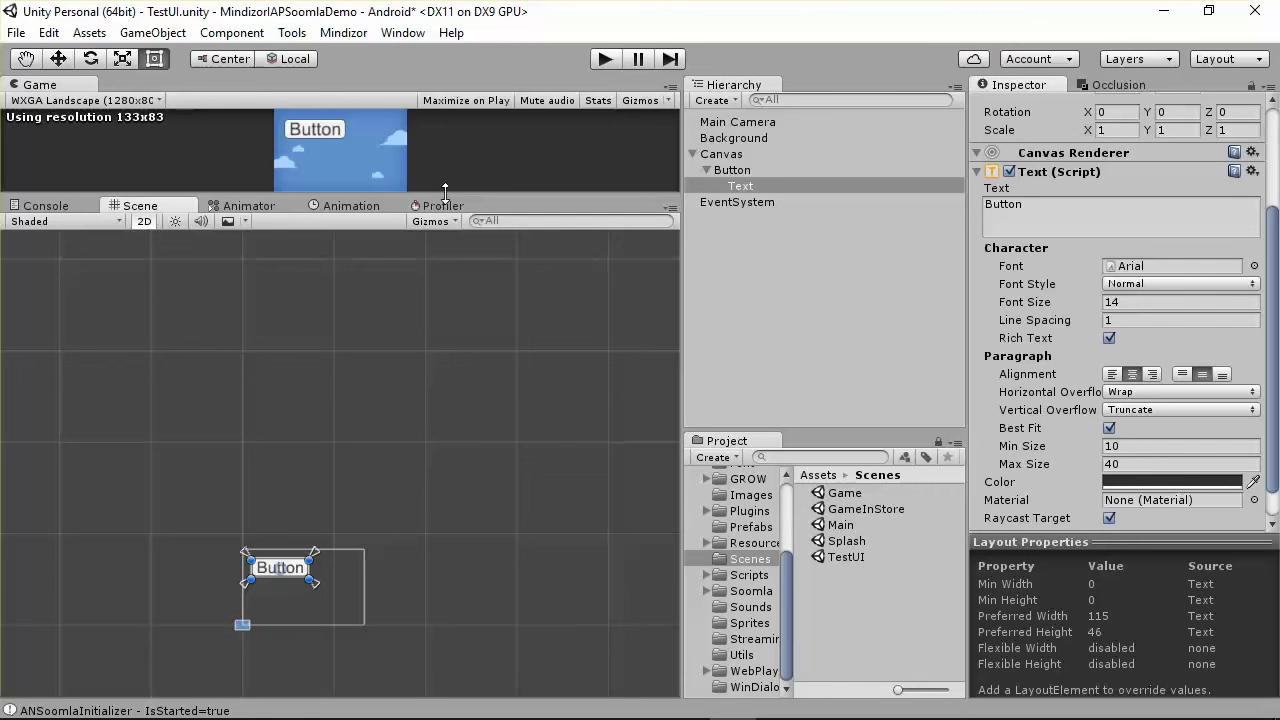
drag(441, 192, 543, 482)
- Delete the Button's child Text object and frame the blank Button
click(744, 202)
click(741, 189)
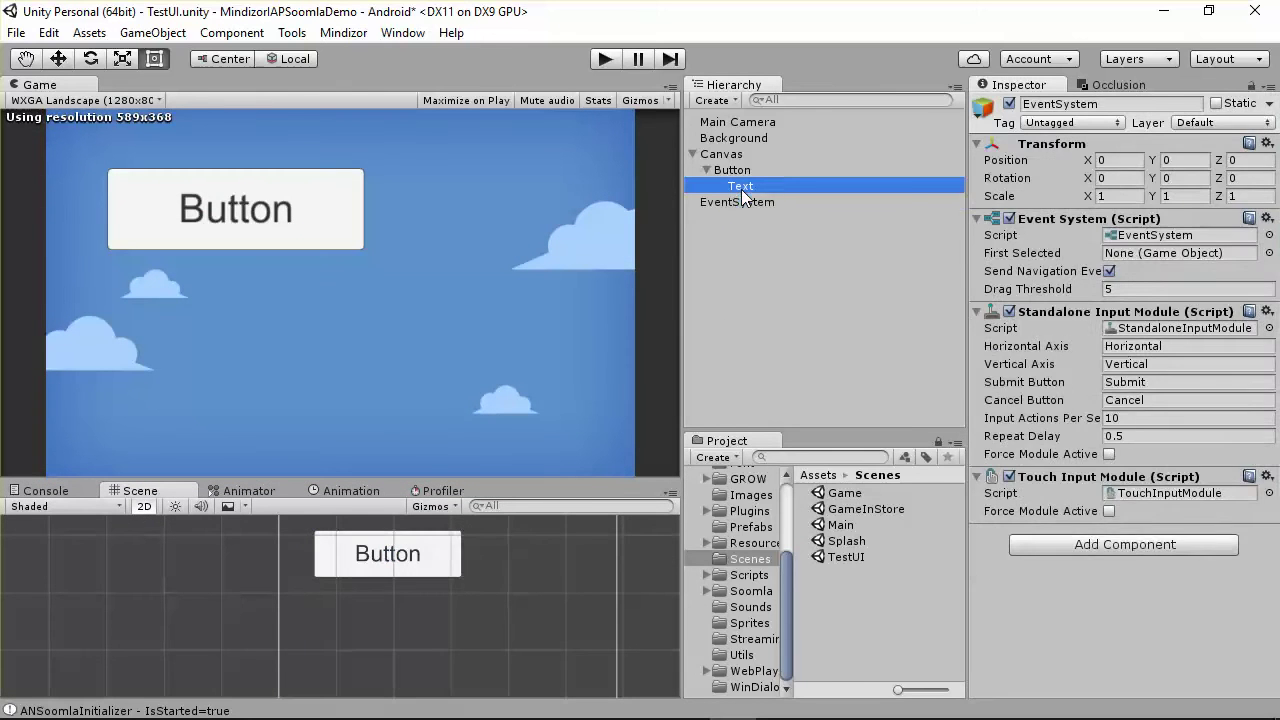
right_click(741, 189)
click(790, 292)
drag(516, 478, 490, 352)
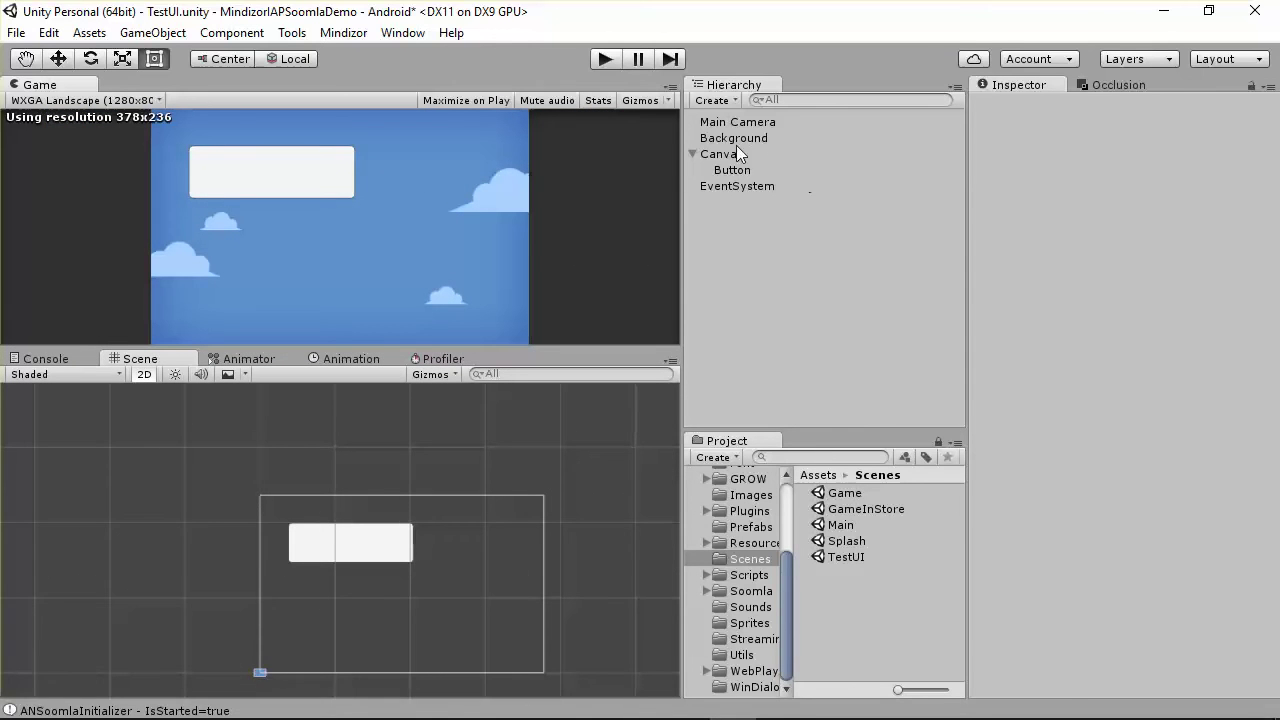
double_click(733, 170)
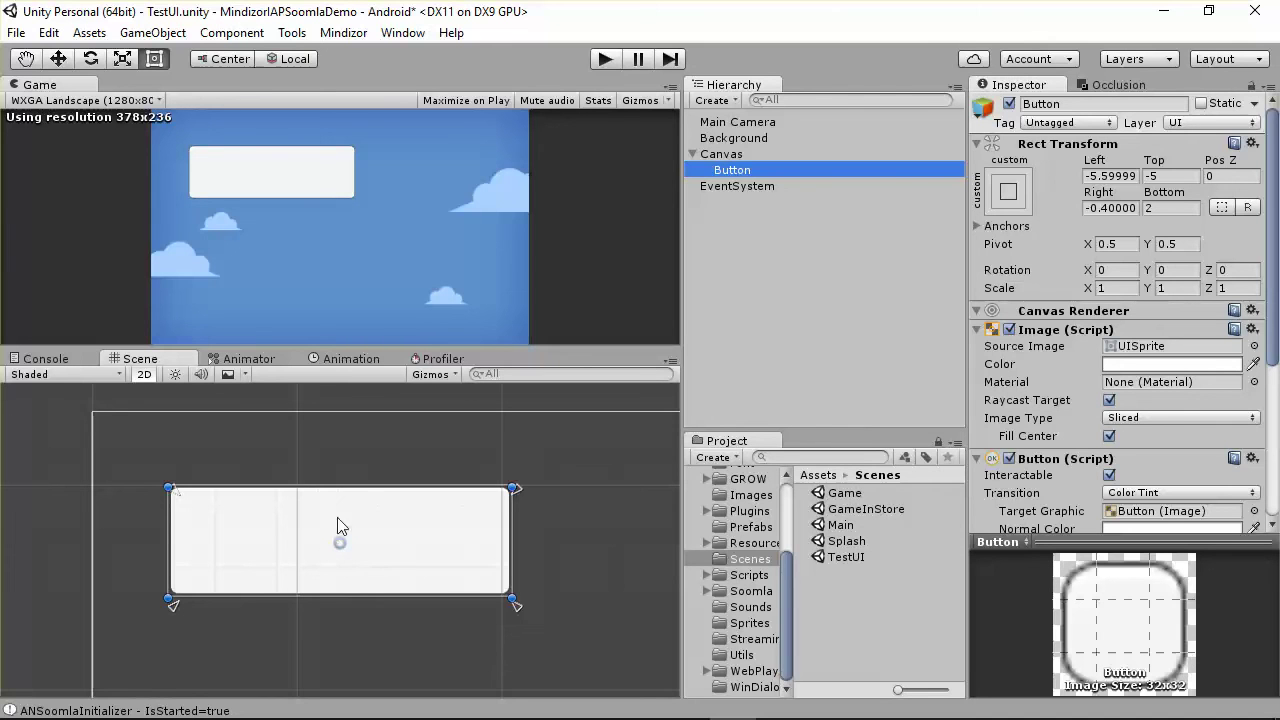
- Switch handles to Pivot, move the pivot to X 0.5369, Y 1.5659, and rotate the Button around it
click(224, 60)
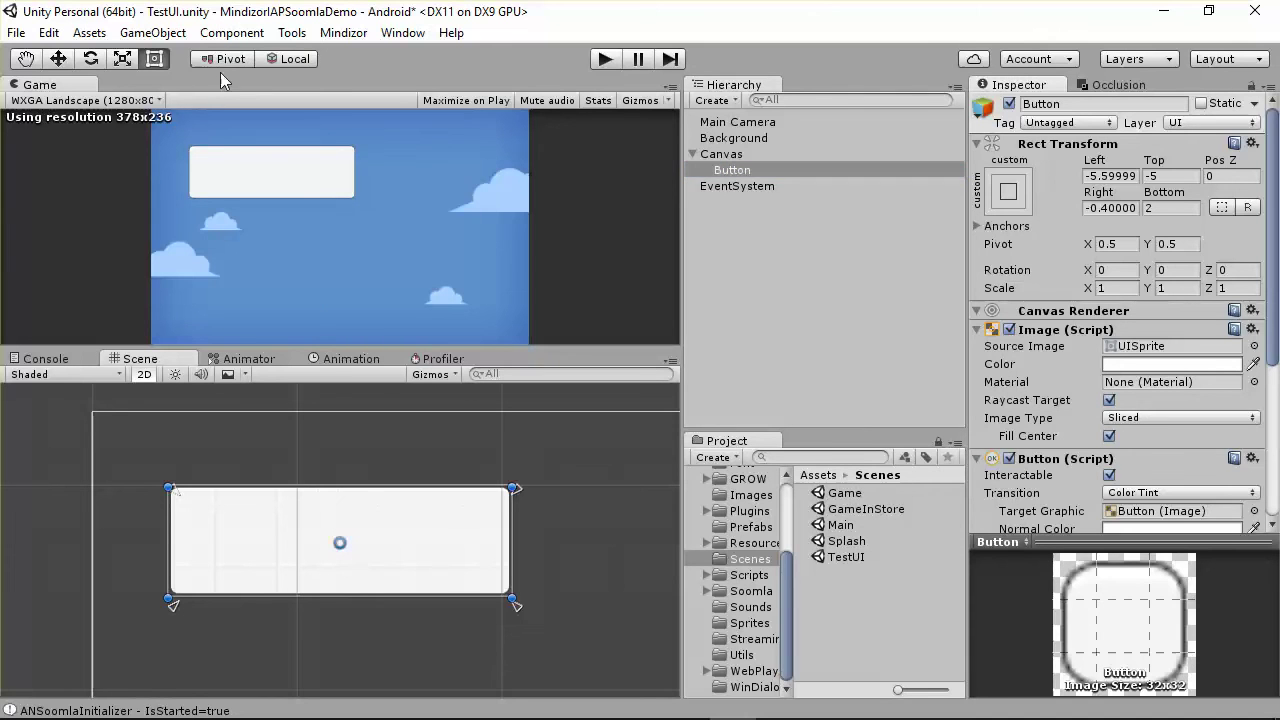
drag(341, 546, 389, 543)
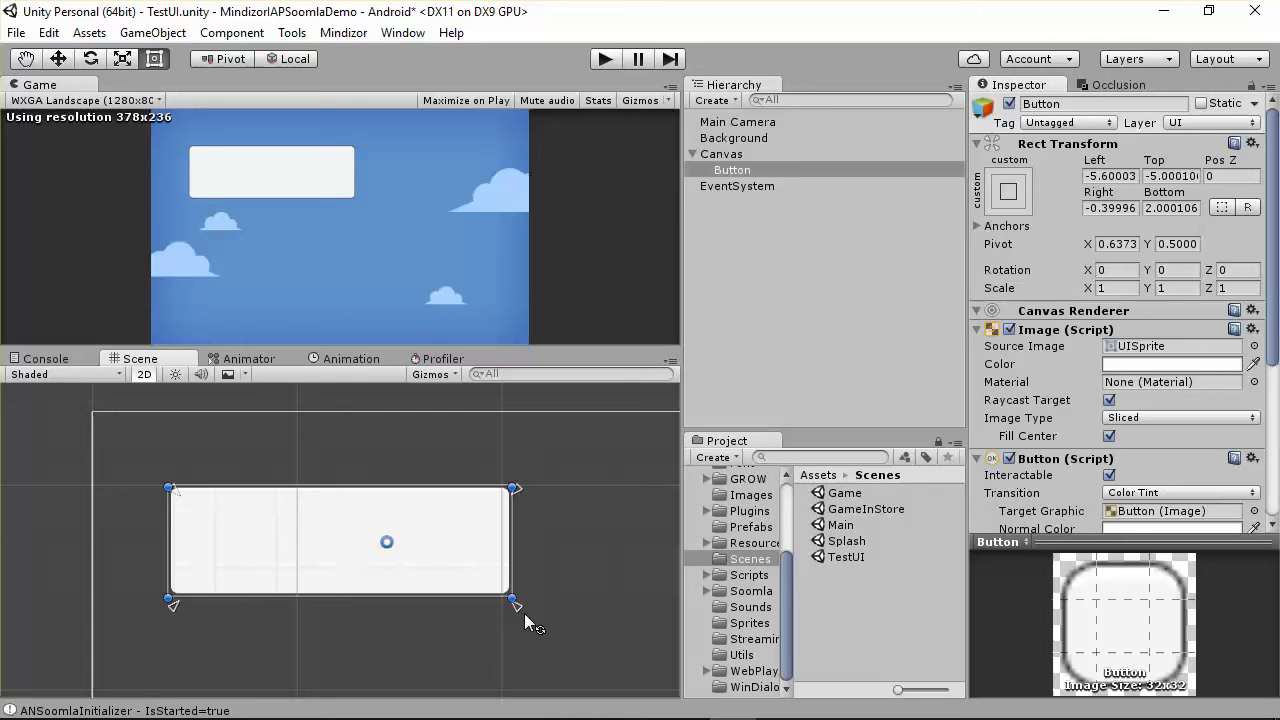
drag(524, 613, 495, 604)
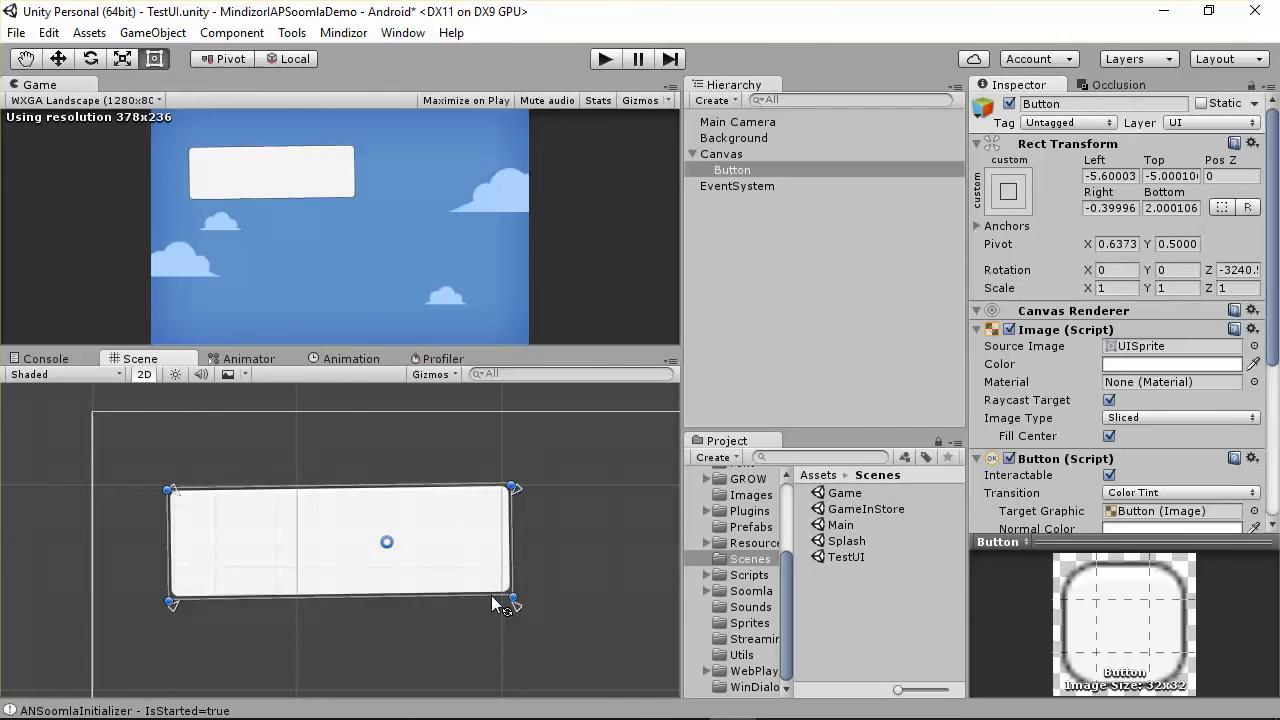
drag(389, 546, 353, 426)
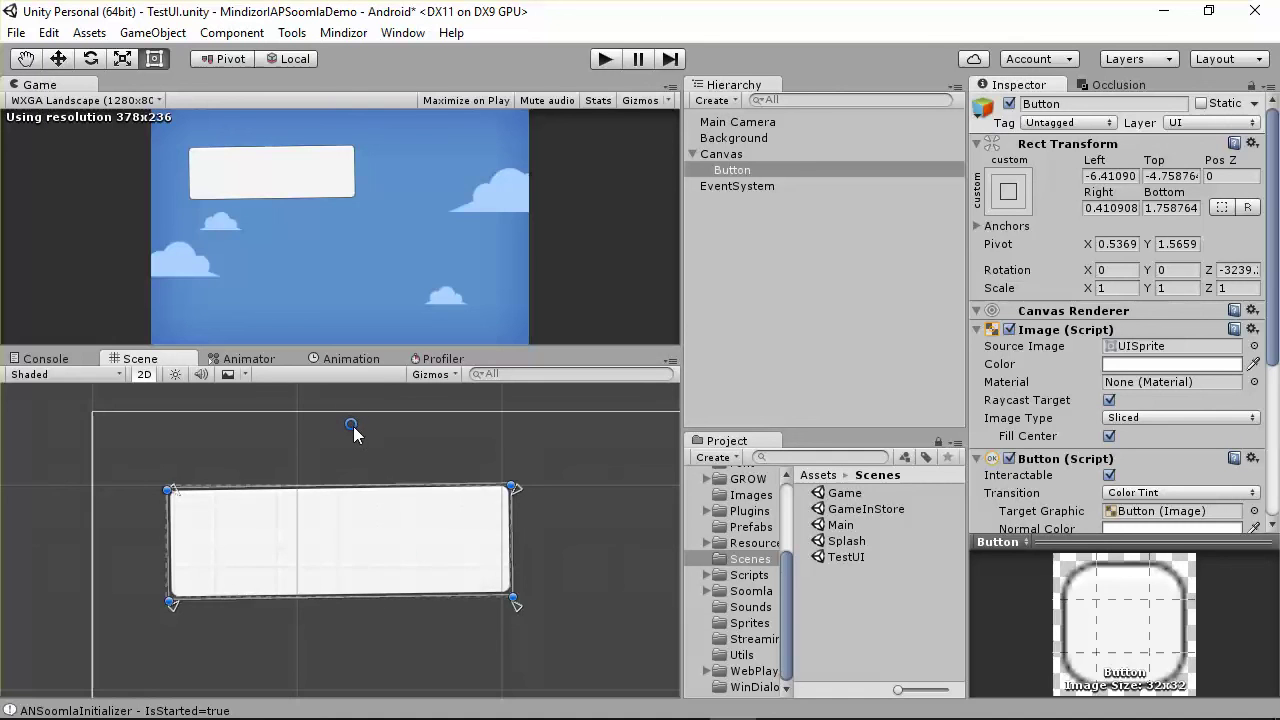
scroll(346, 441, down, 1)
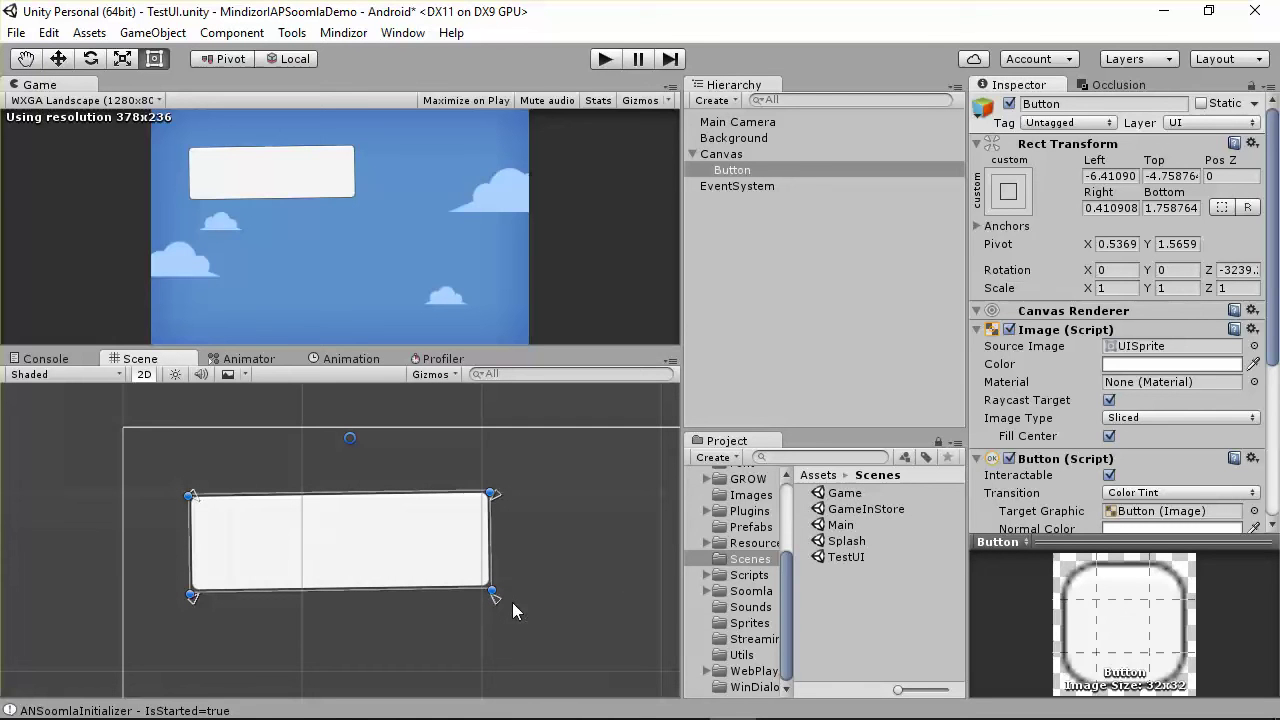
drag(503, 597, 409, 500)
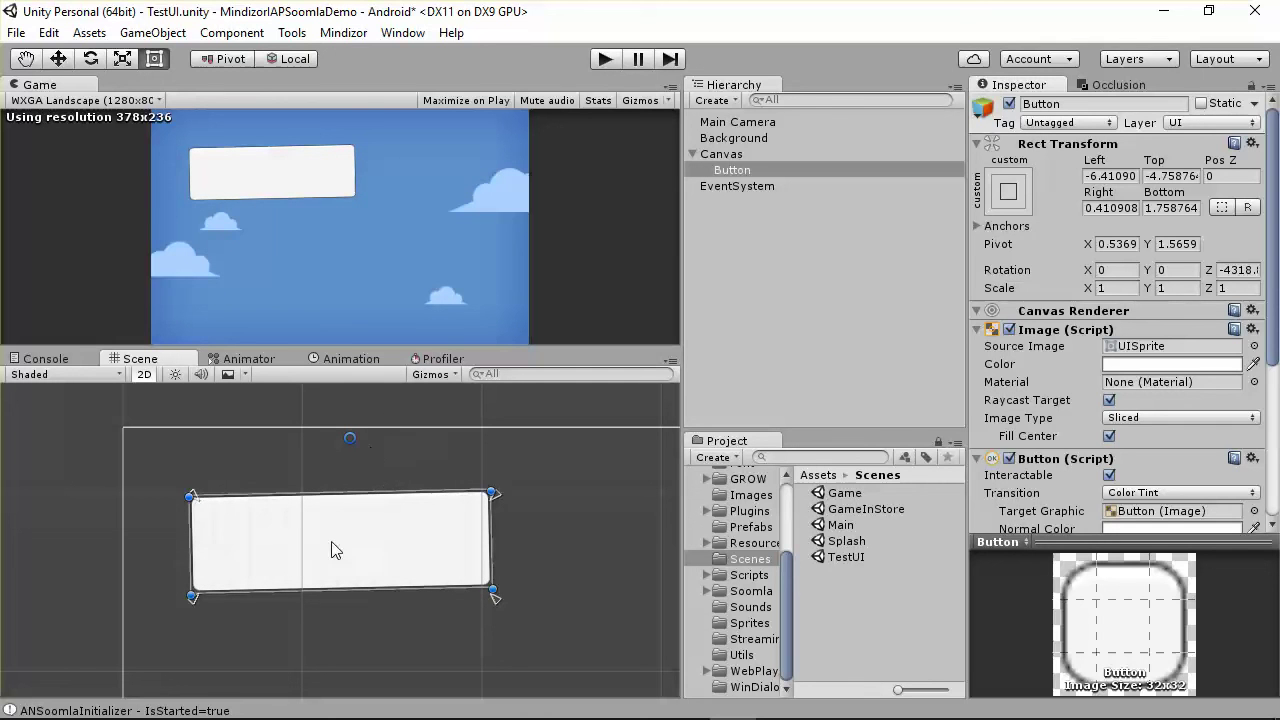
- Anchor the Button to the canvas middle-centre, trying the Alt and Shift preset variants, then close the presets
click(1010, 196)
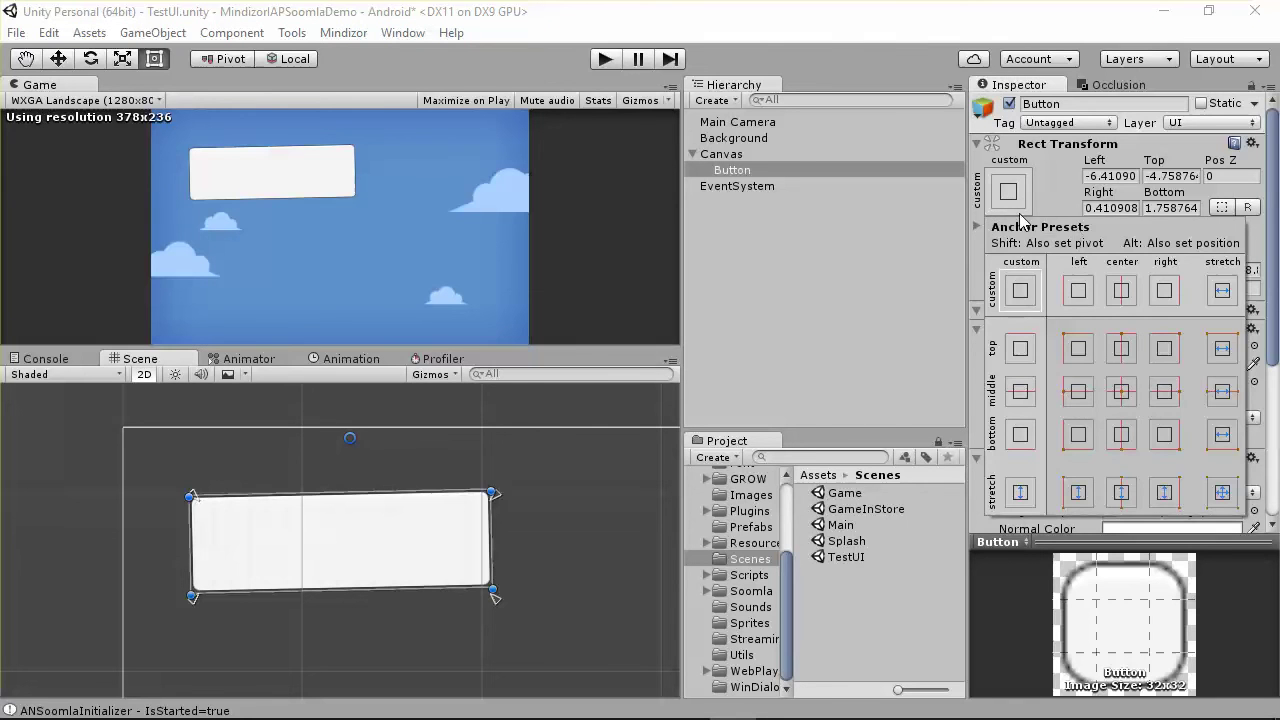
click(1138, 388)
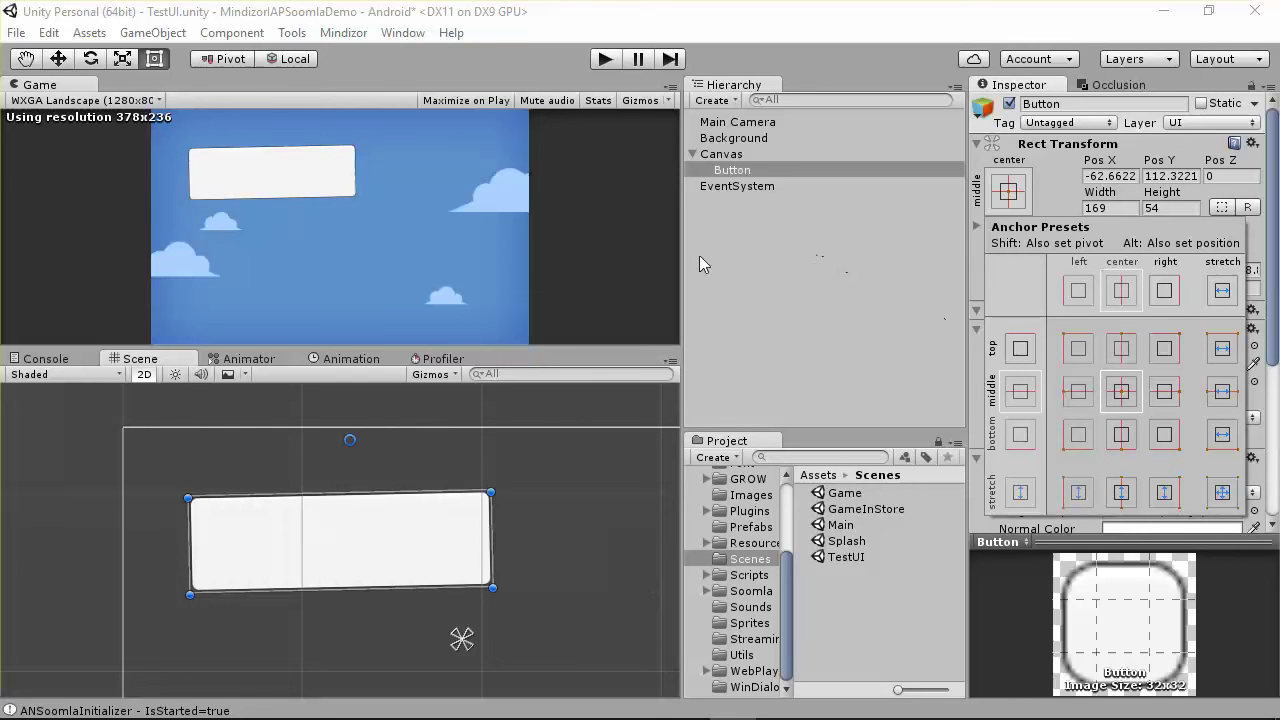
scroll(566, 563, down, 5)
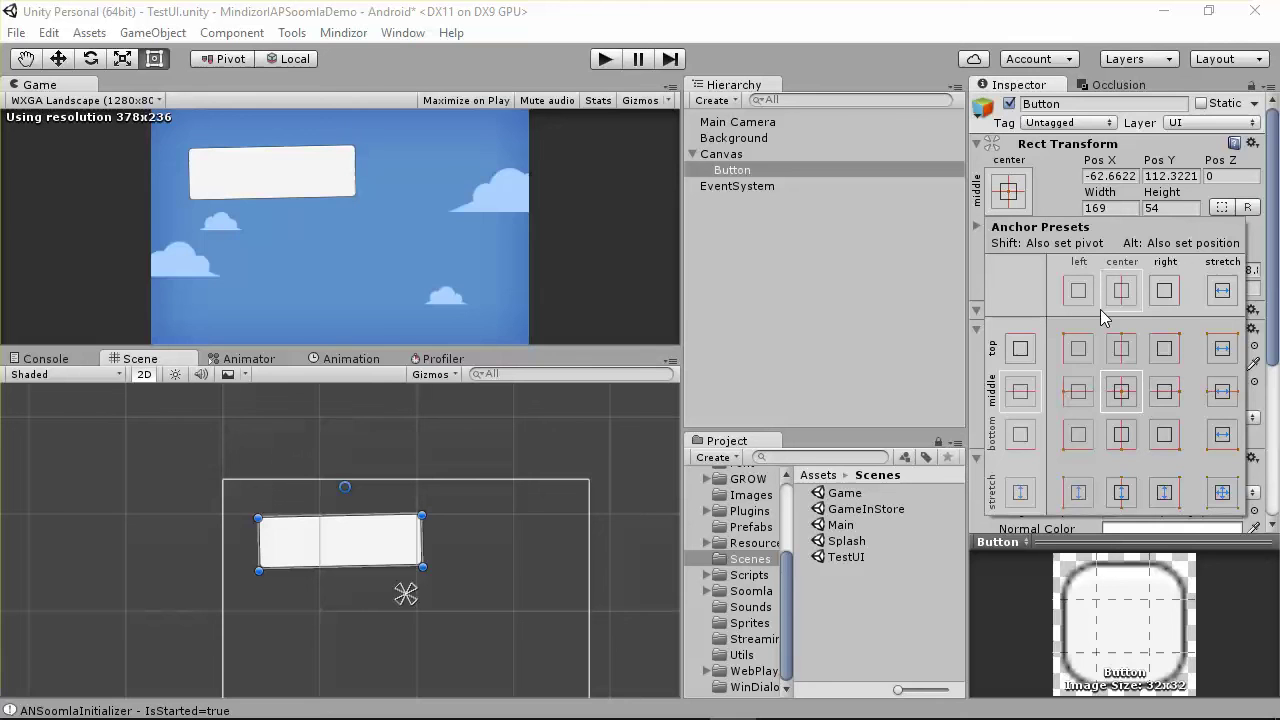
key(alt)
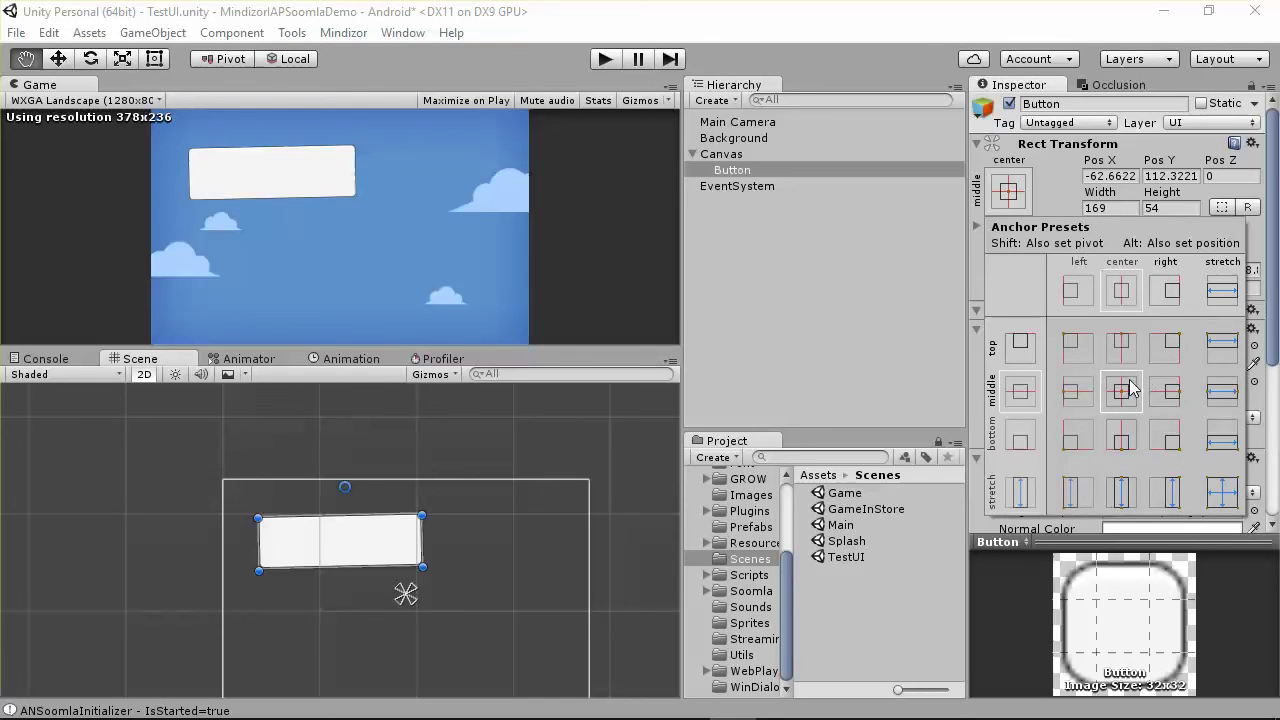
alt+click(1129, 393)
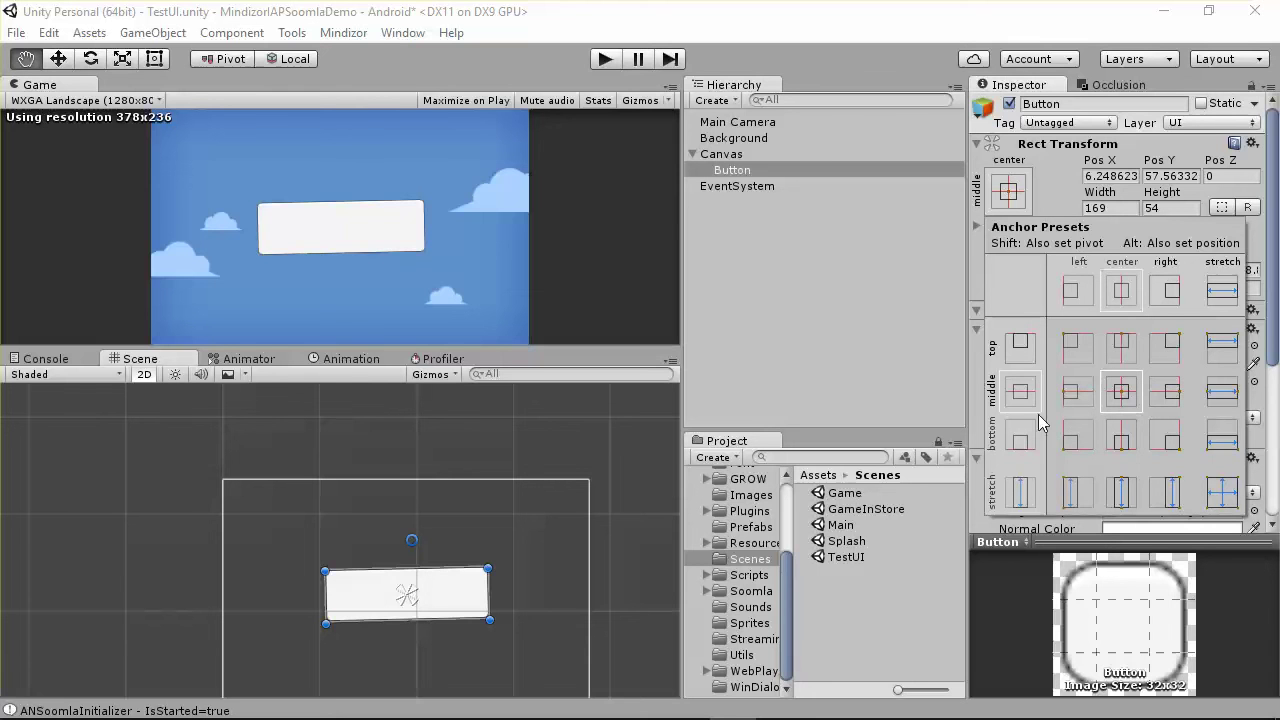
key(shift)
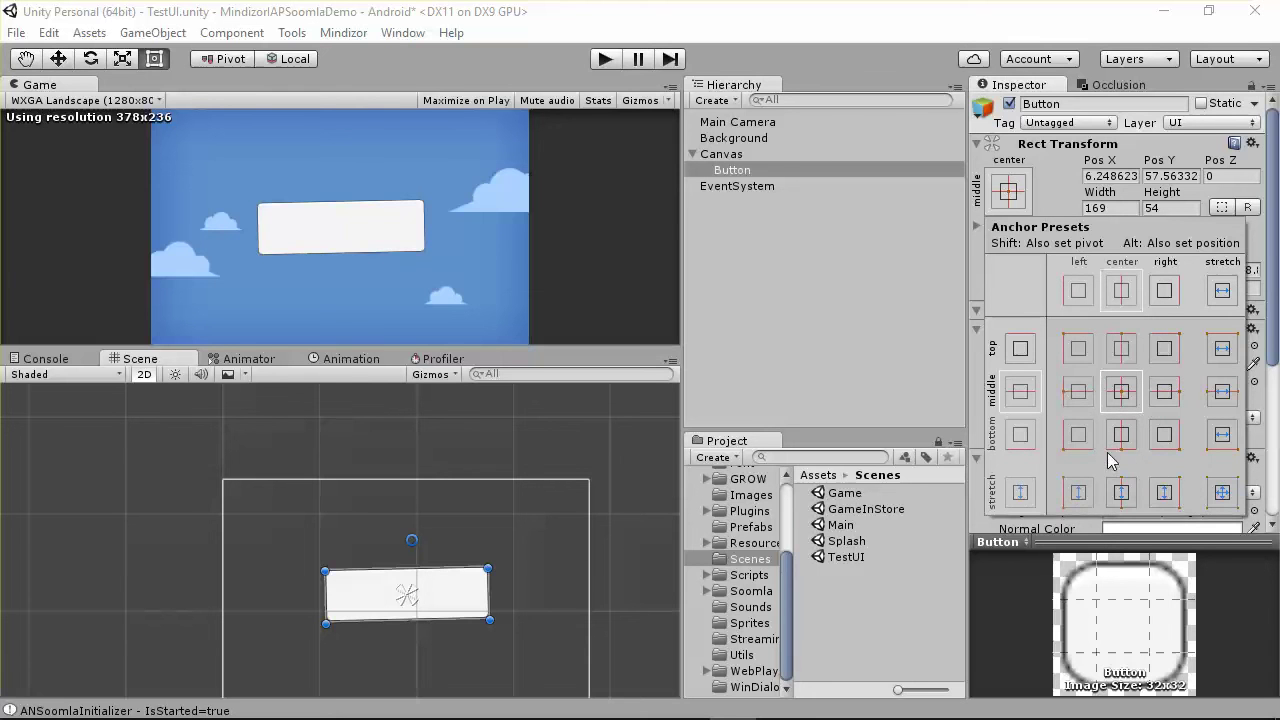
scroll(400, 560, up, 3)
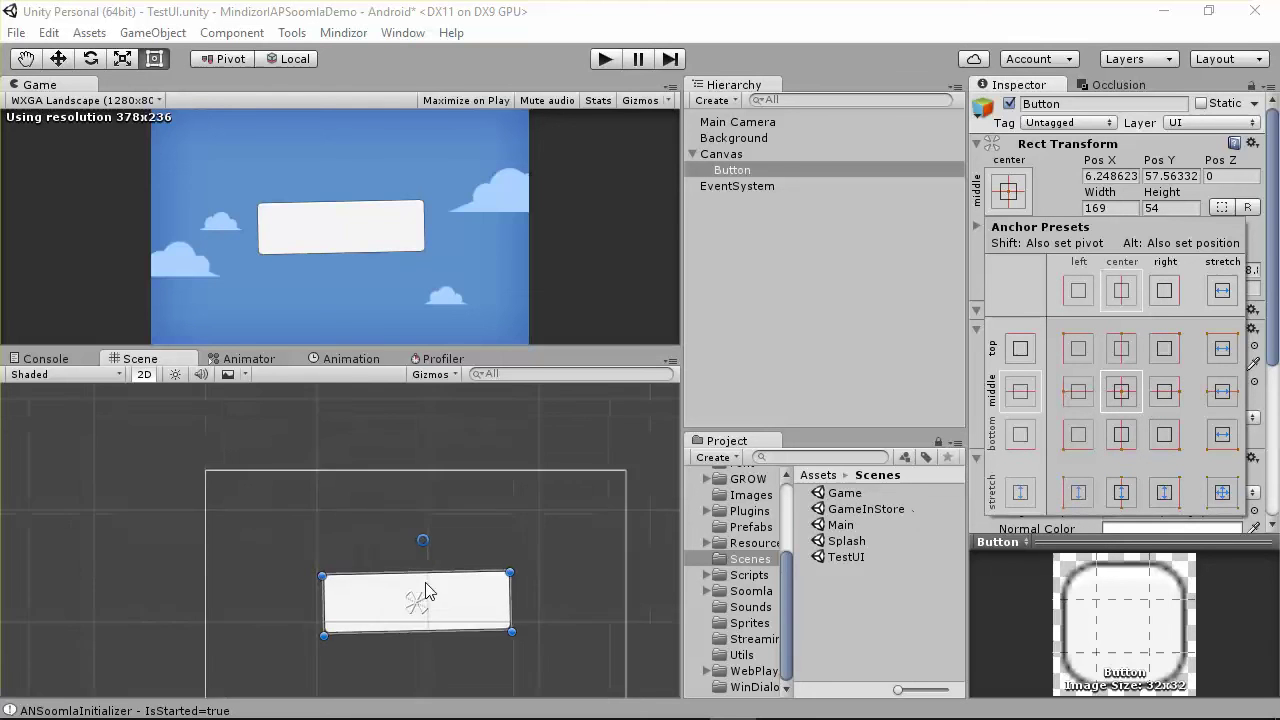
click(440, 548)
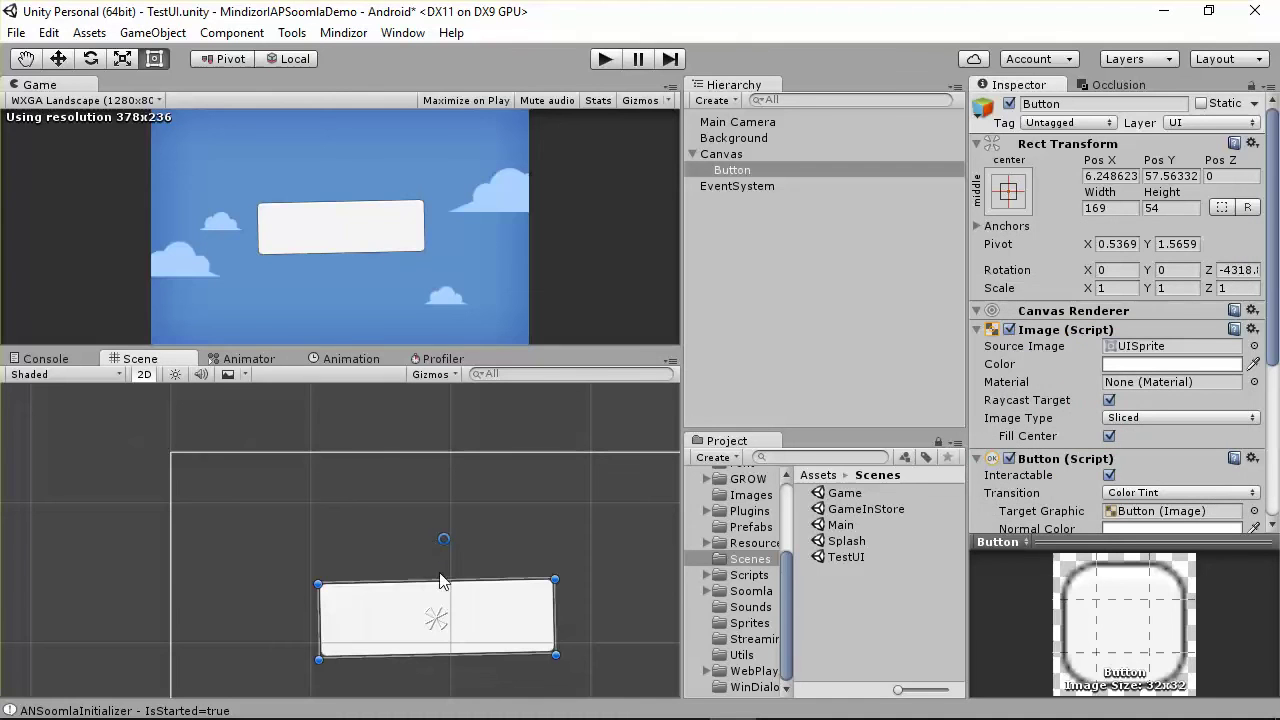
- Drag the Button's pivot to its centre, set Pivot X and Y to 0.5, and frame the Button
scroll(448, 558, up, 3)
drag(485, 539, 474, 654)
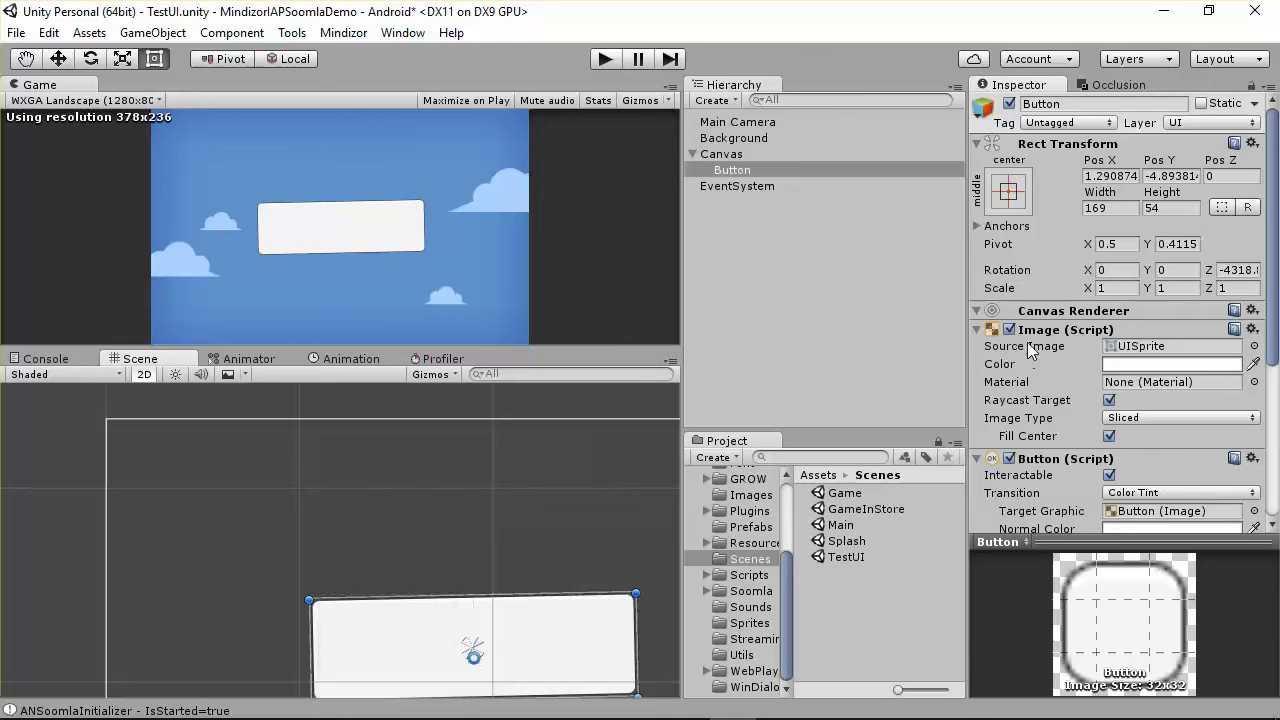
click(1178, 248)
click(1190, 250)
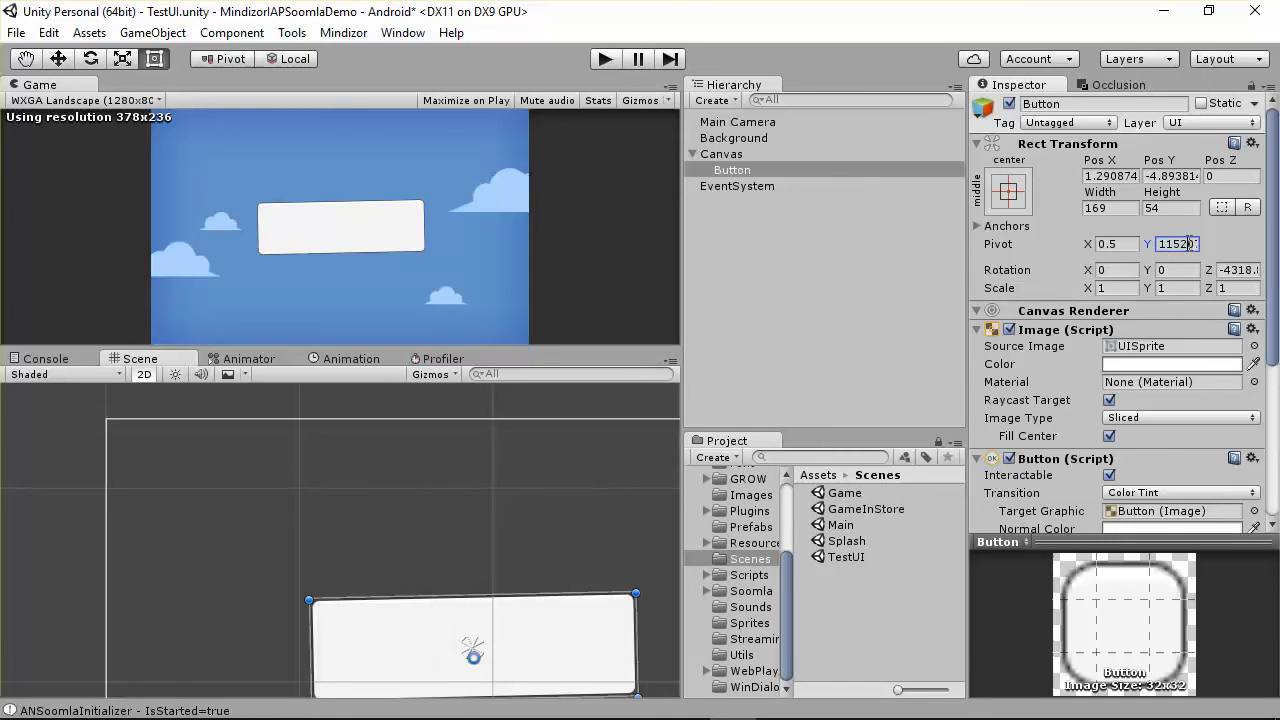
click(1108, 246)
click(1175, 250)
text(0.5)
key(Return)
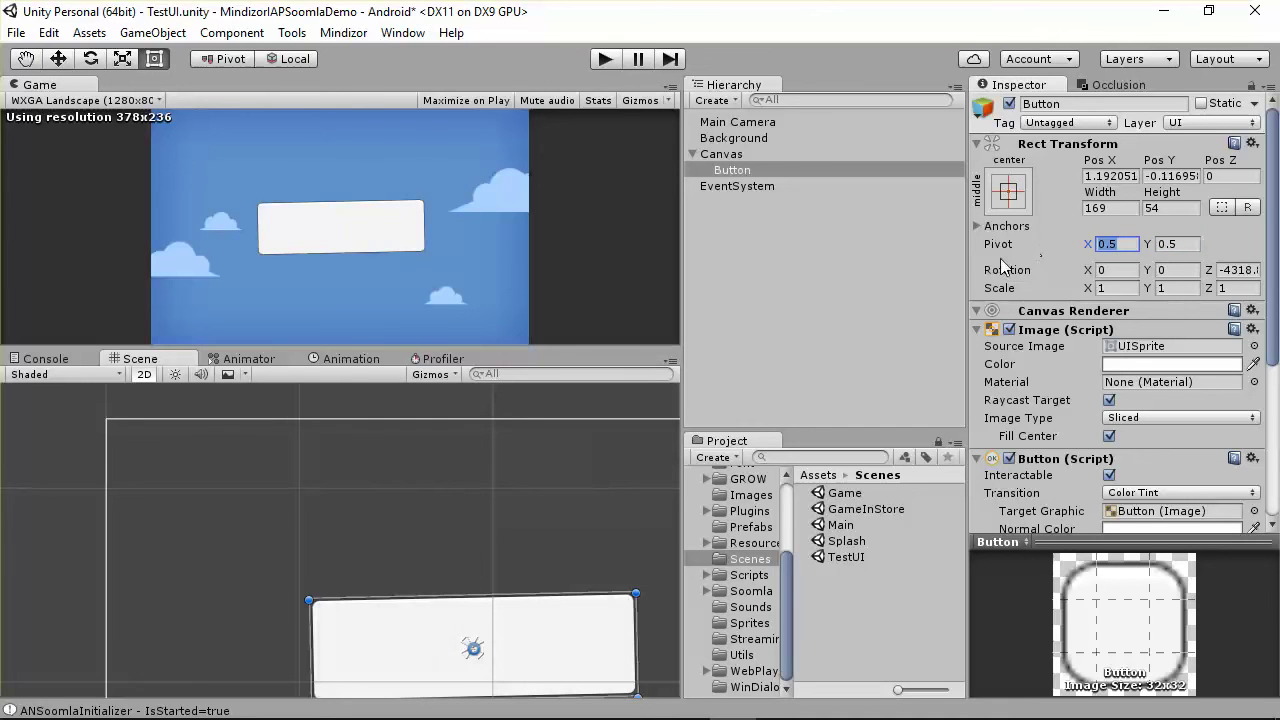
scroll(490, 625, down, 3)
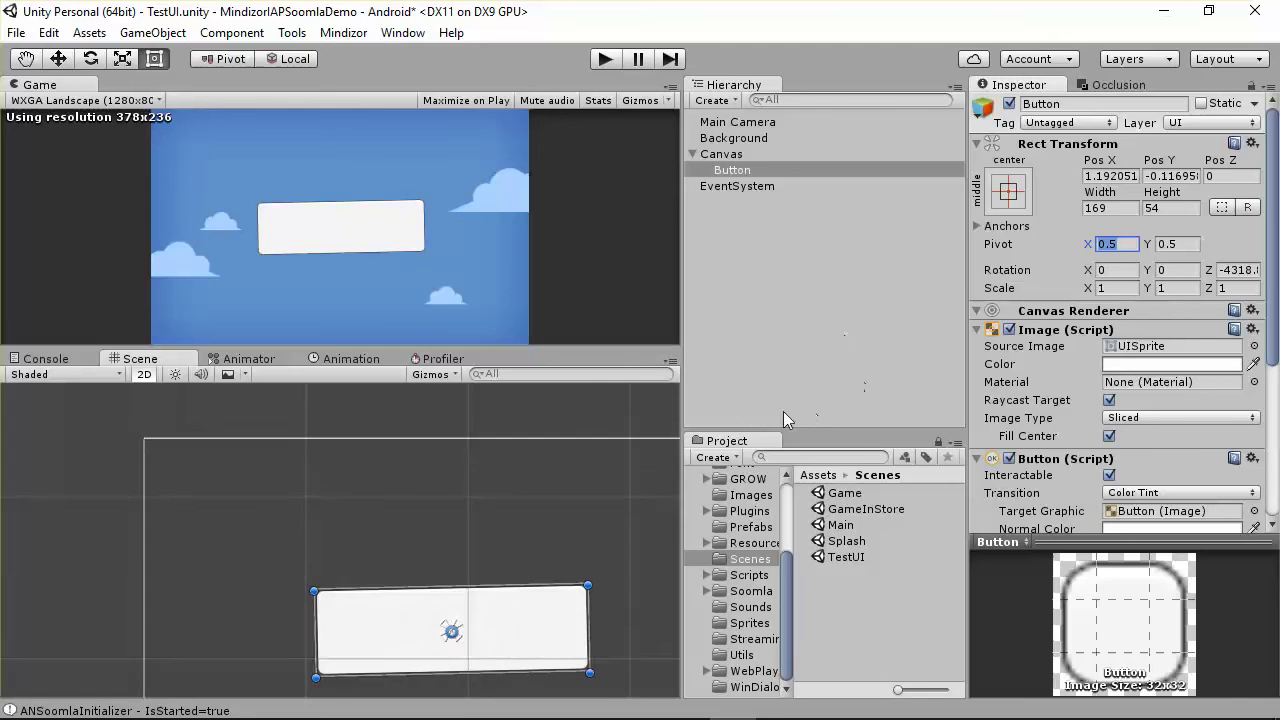
double_click(733, 172)
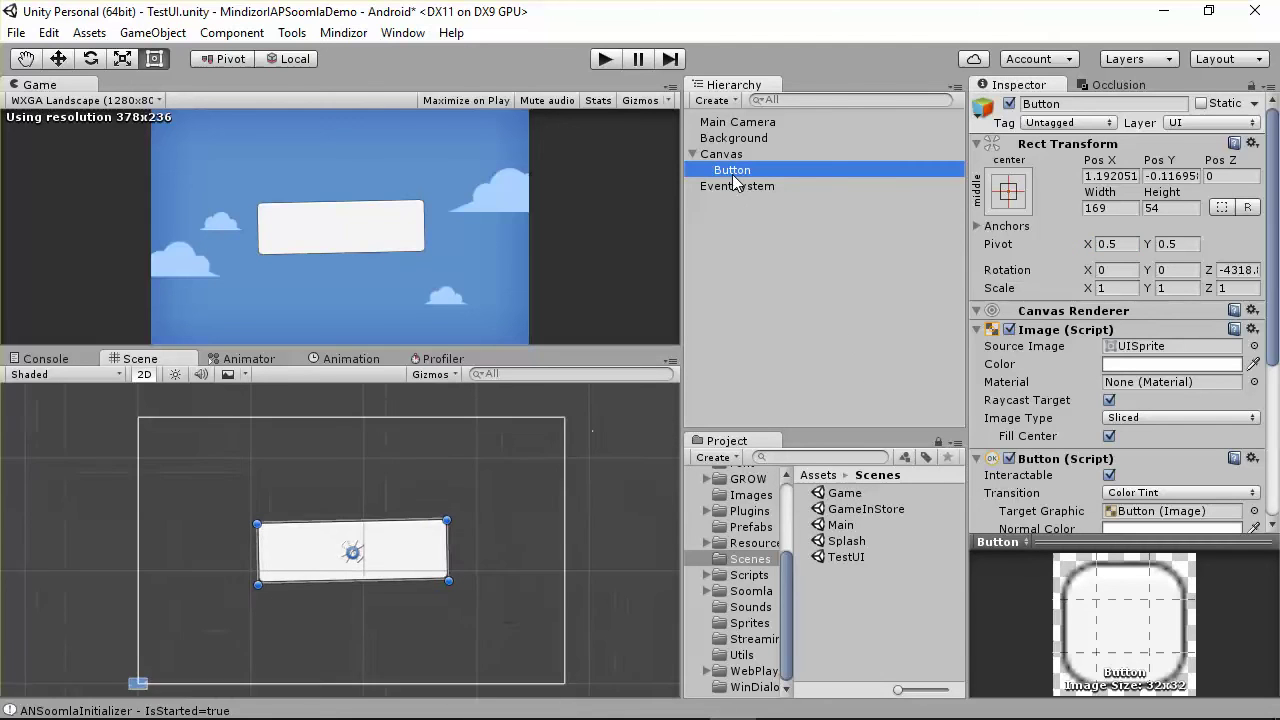
- Reset the Button's Rect Transform to Pos 0, 0, size 100 by 100, rotation 0
click(1022, 196)
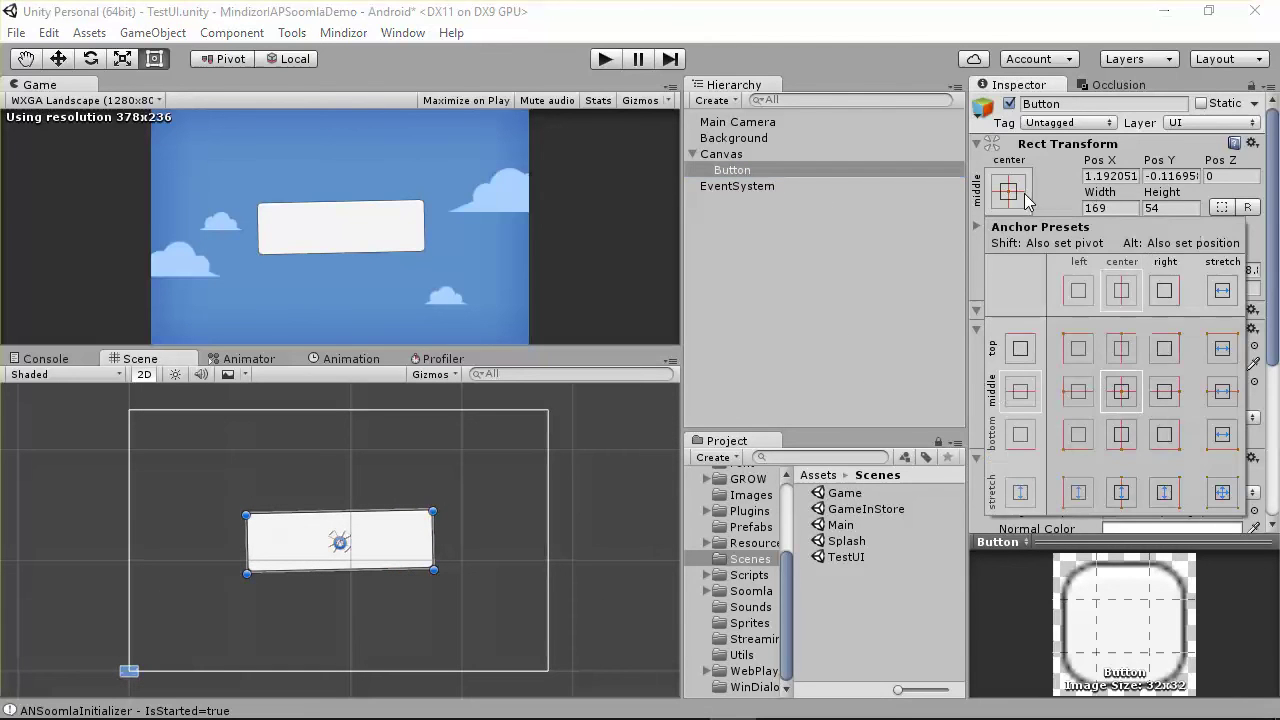
click(1252, 143)
click(1097, 163)
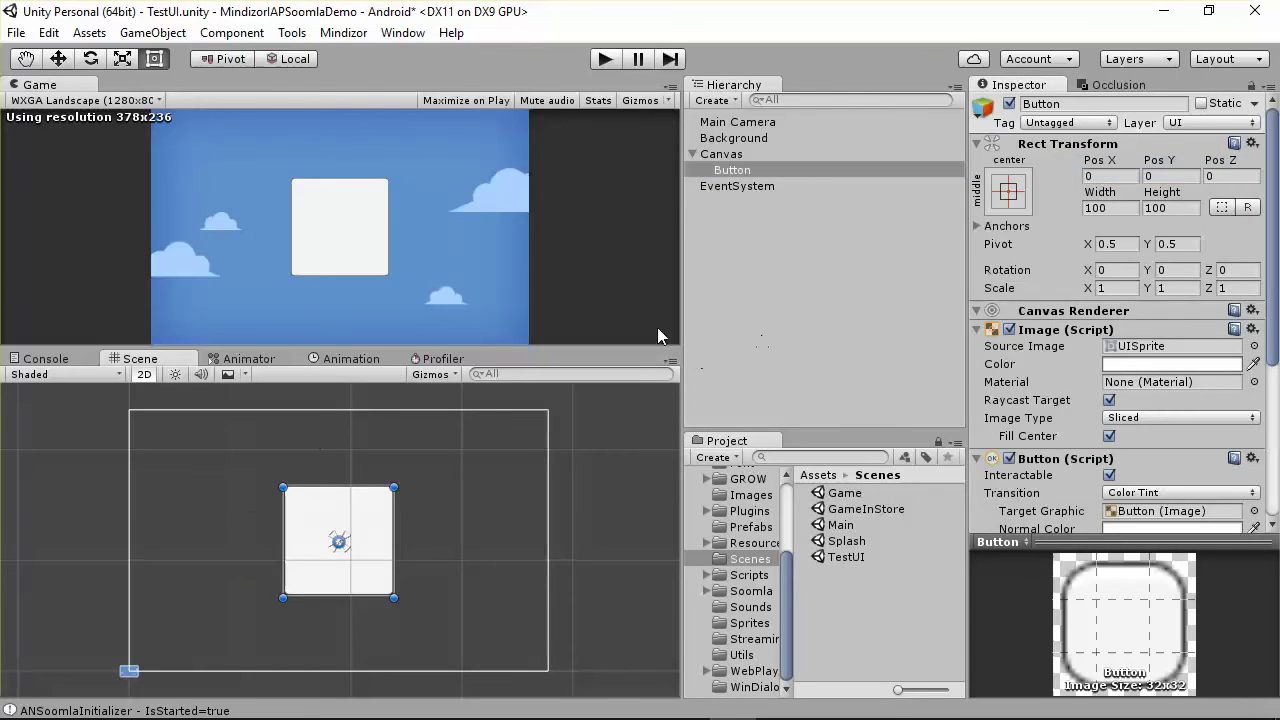
scroll(337, 550, up, 8)
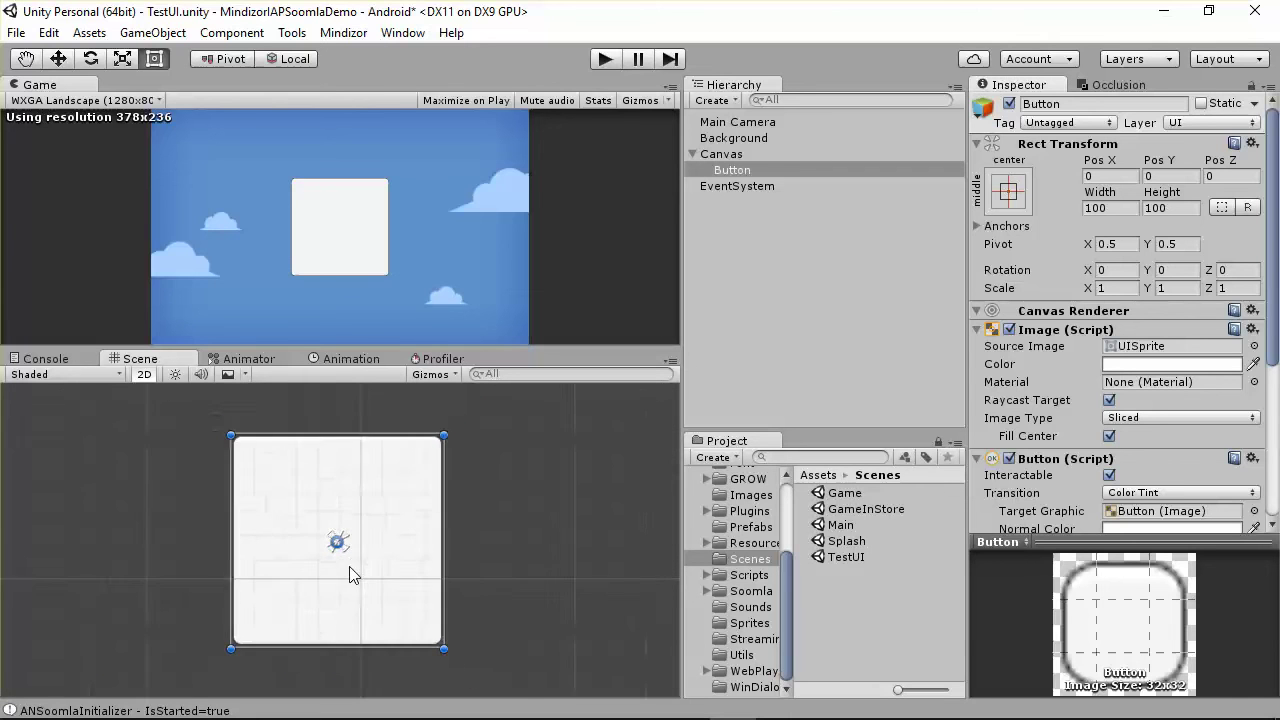
scroll(350, 575, down, 2)
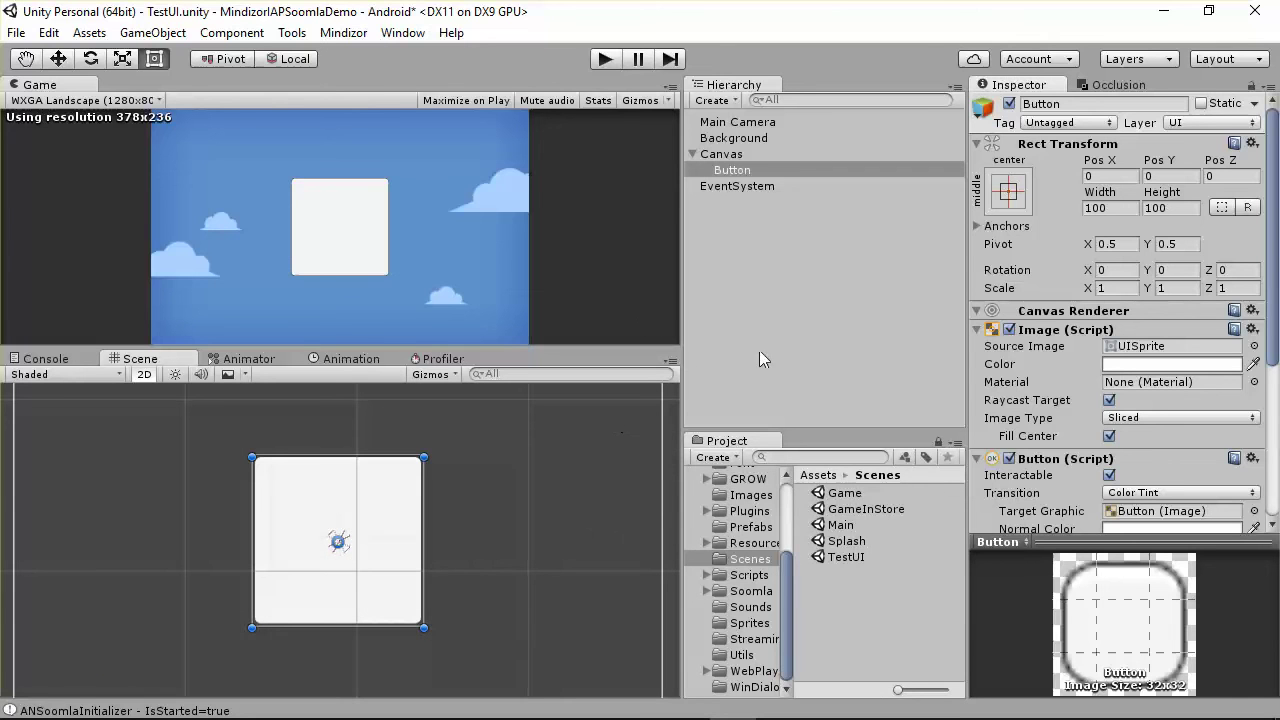
scroll(315, 640, down, 2)
click(1005, 196)
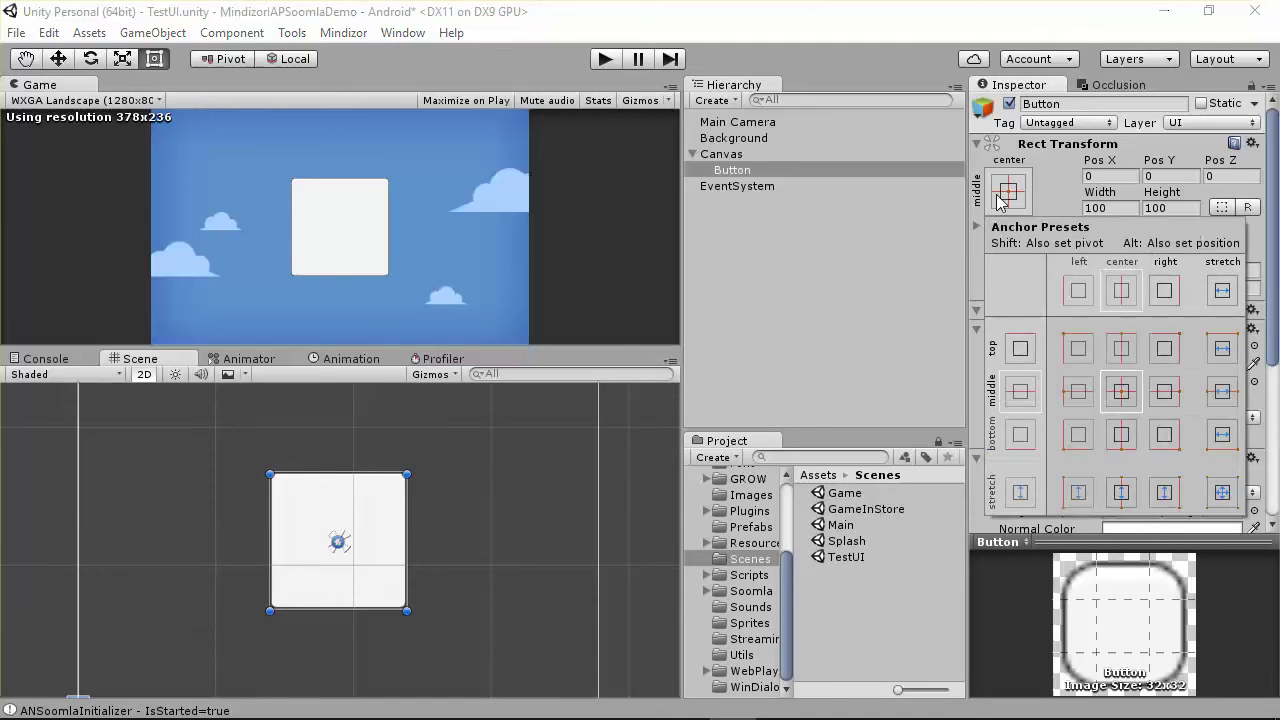
click(371, 543)
scroll(371, 547, down, 2)
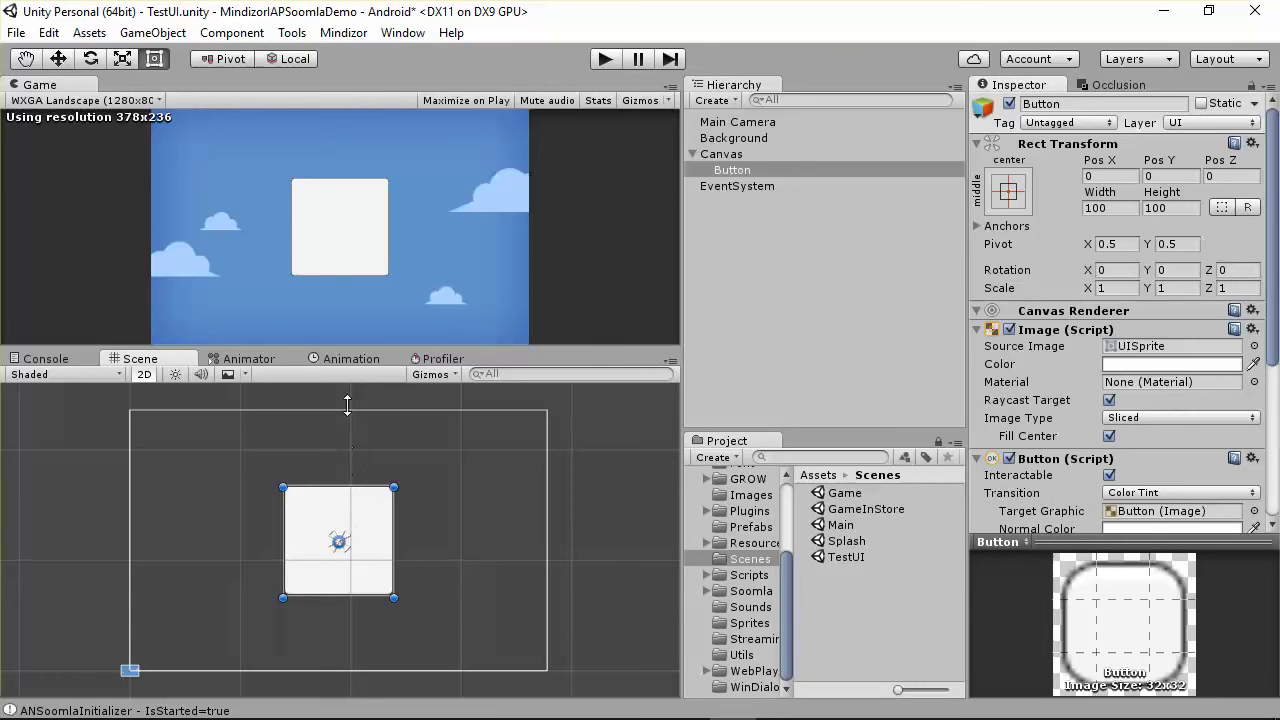
- Anchor the Button to the canvas top centre and Alt-snap it there
click(1026, 205)
click(1122, 347)
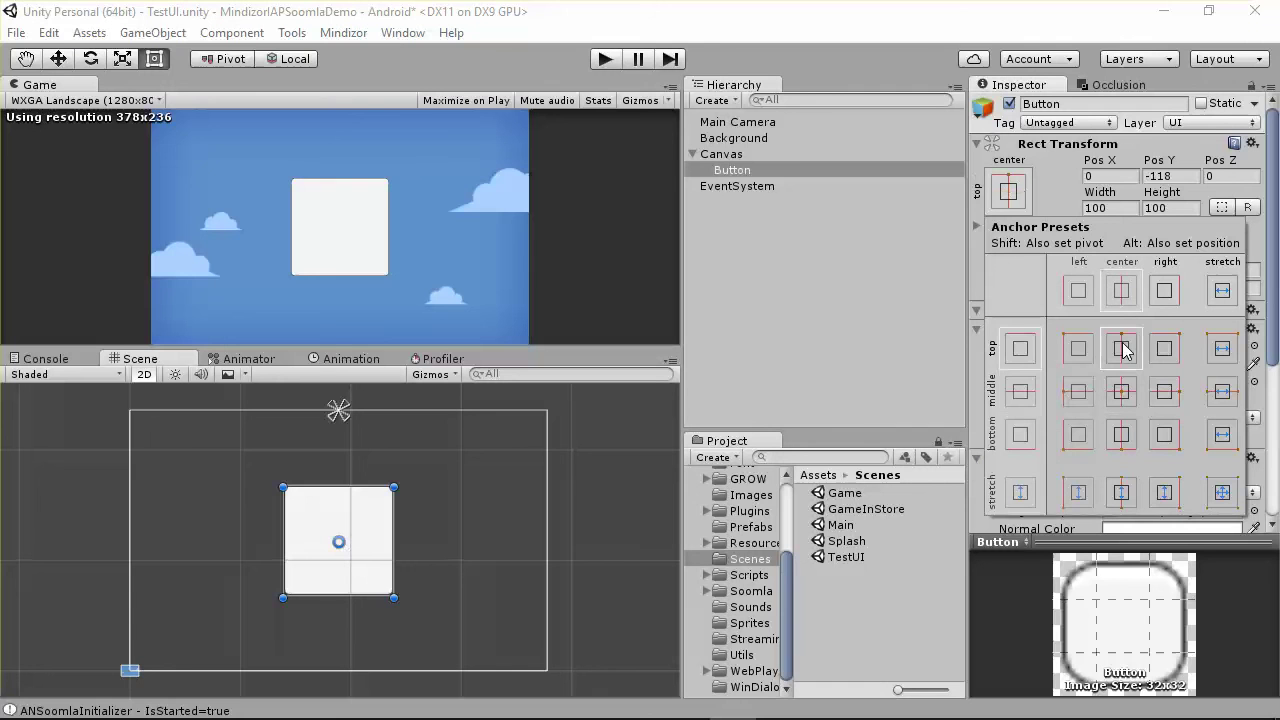
key(alt)
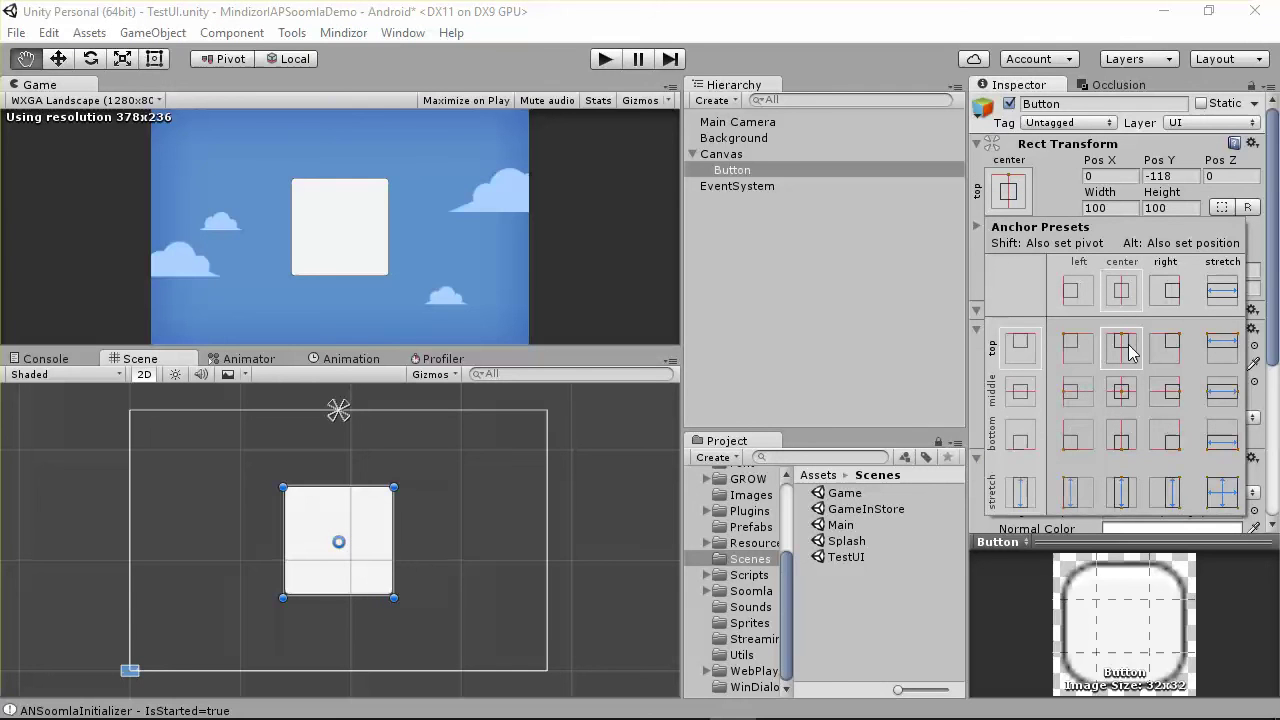
alt+click(1129, 346)
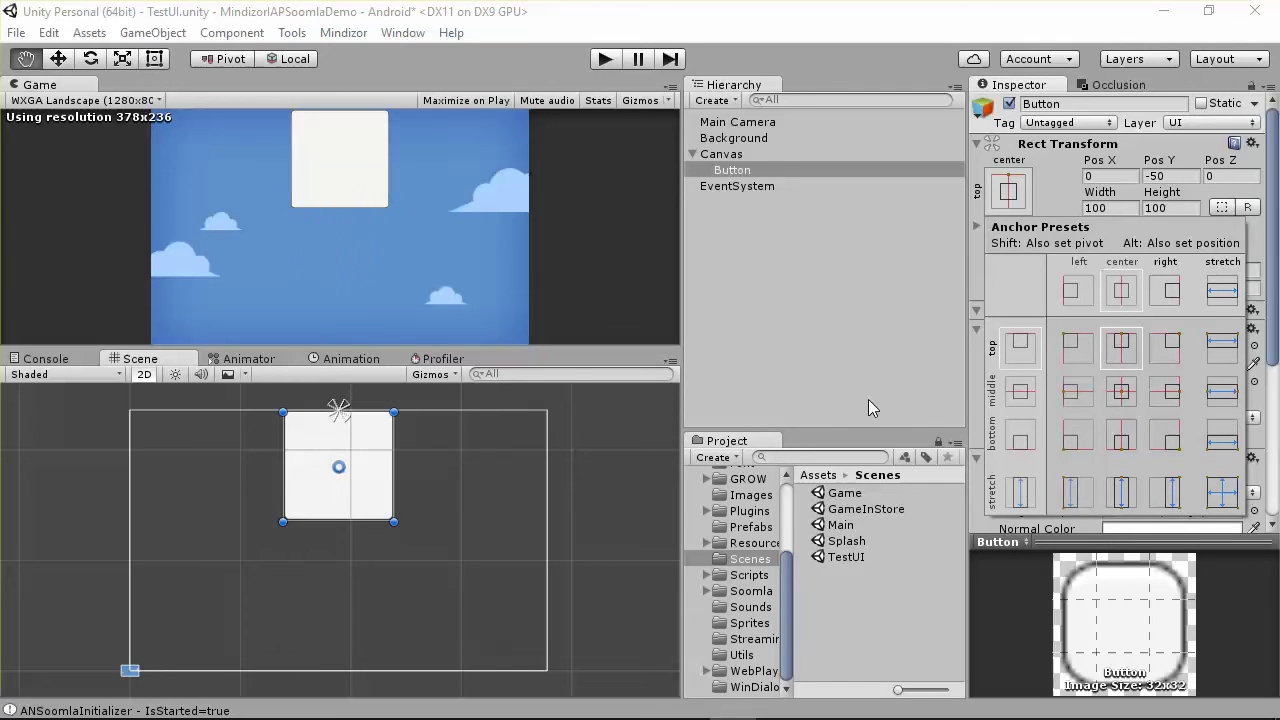
- Anchor the Button middle-right and snap it flush to the right edge at Pos X -50
click(1168, 393)
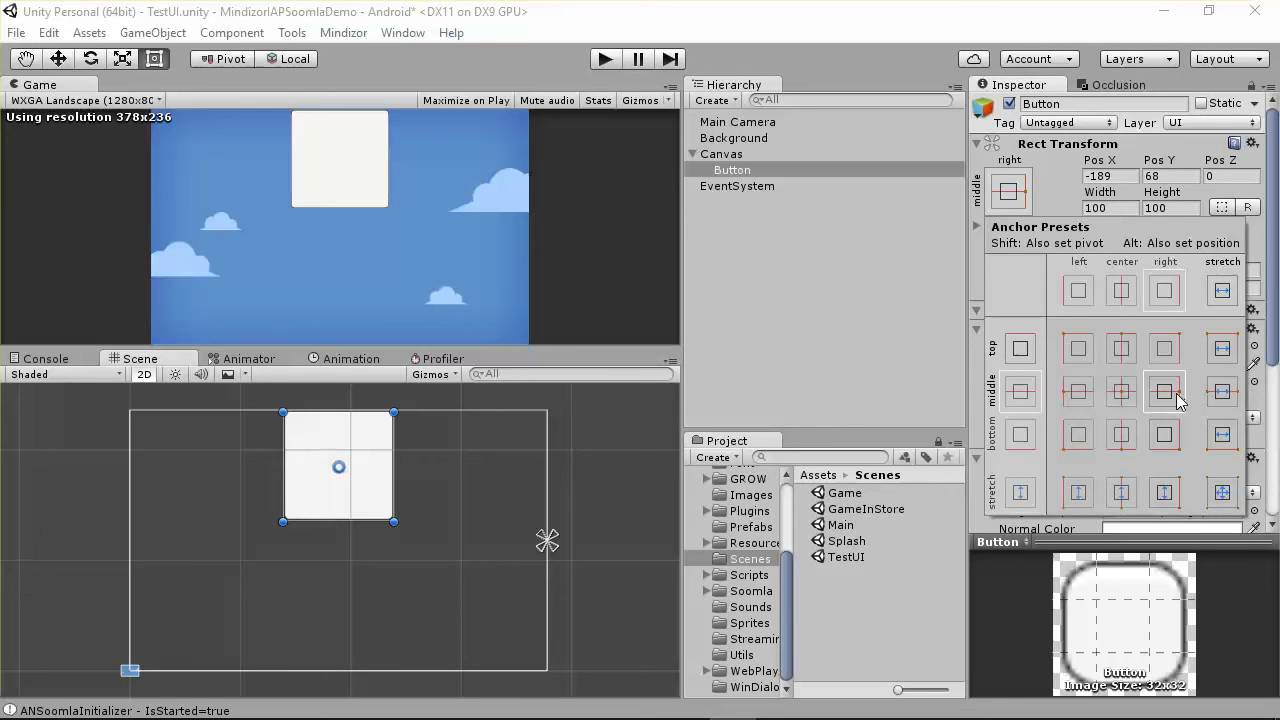
key(alt)
alt+click(1176, 399)
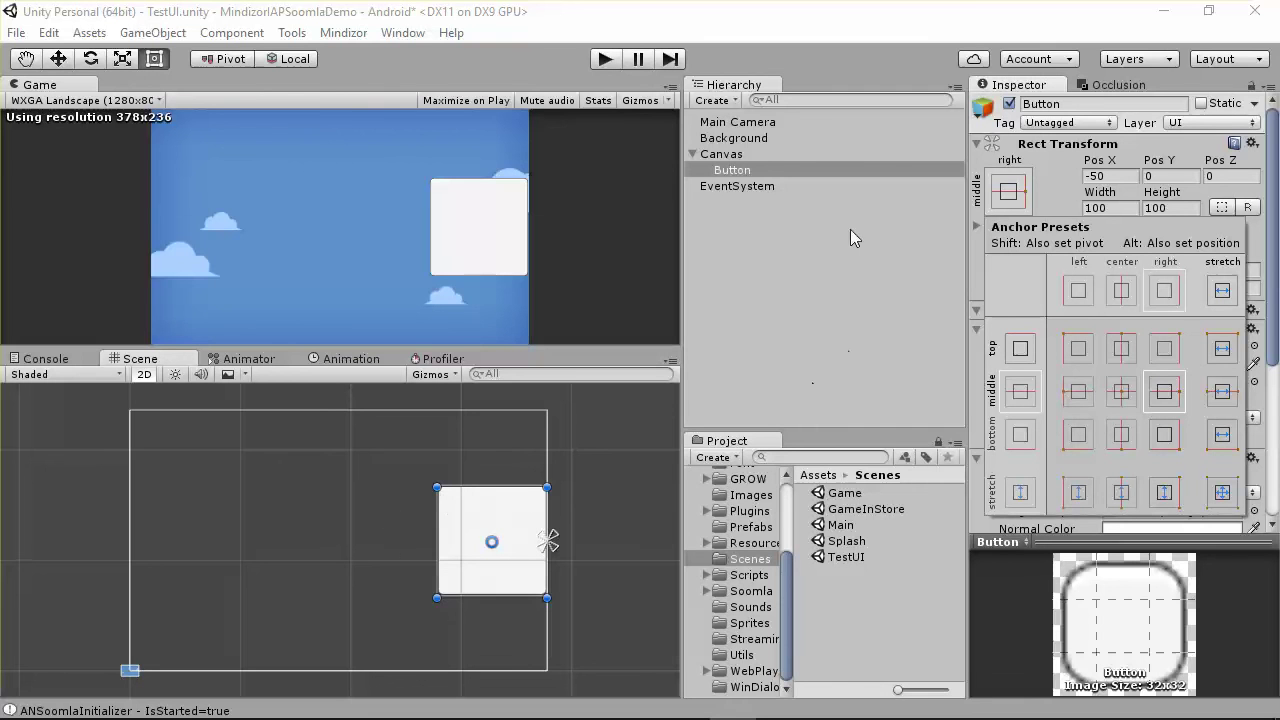
- Test the stretch-stretch preset with Alt, making the Button fill the whole canvas
click(1222, 497)
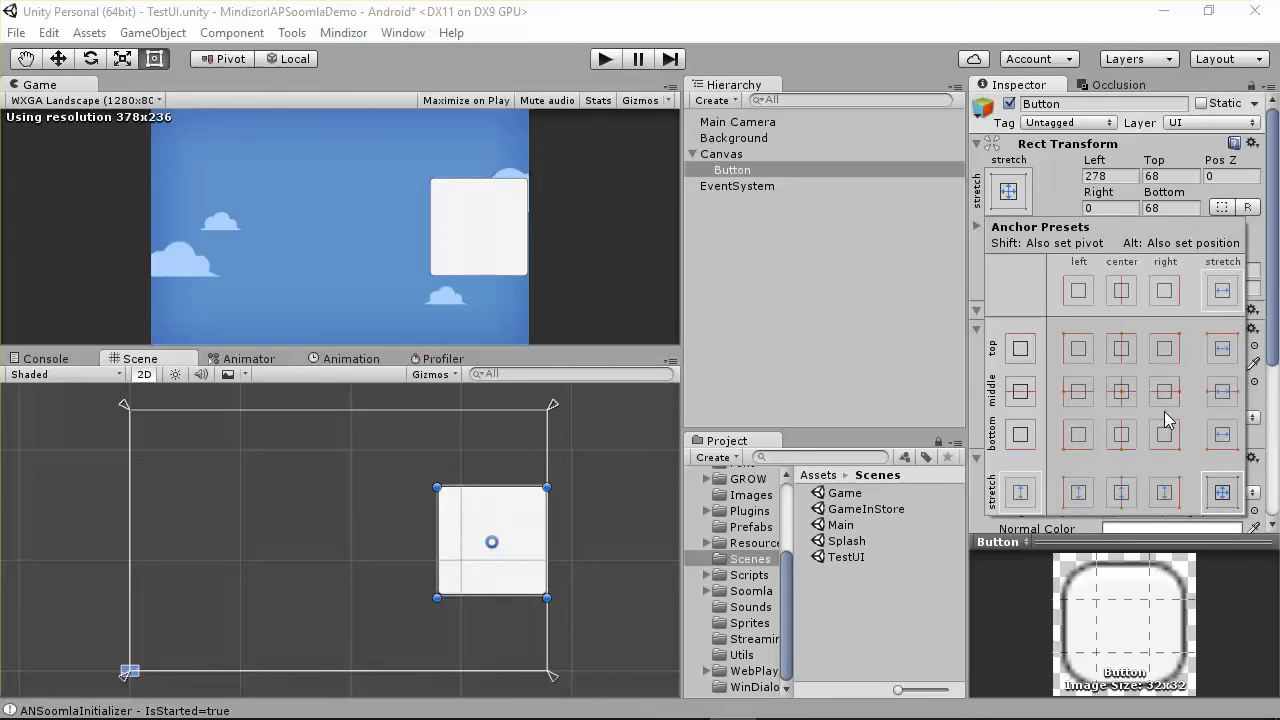
key(alt)
alt+click(1224, 499)
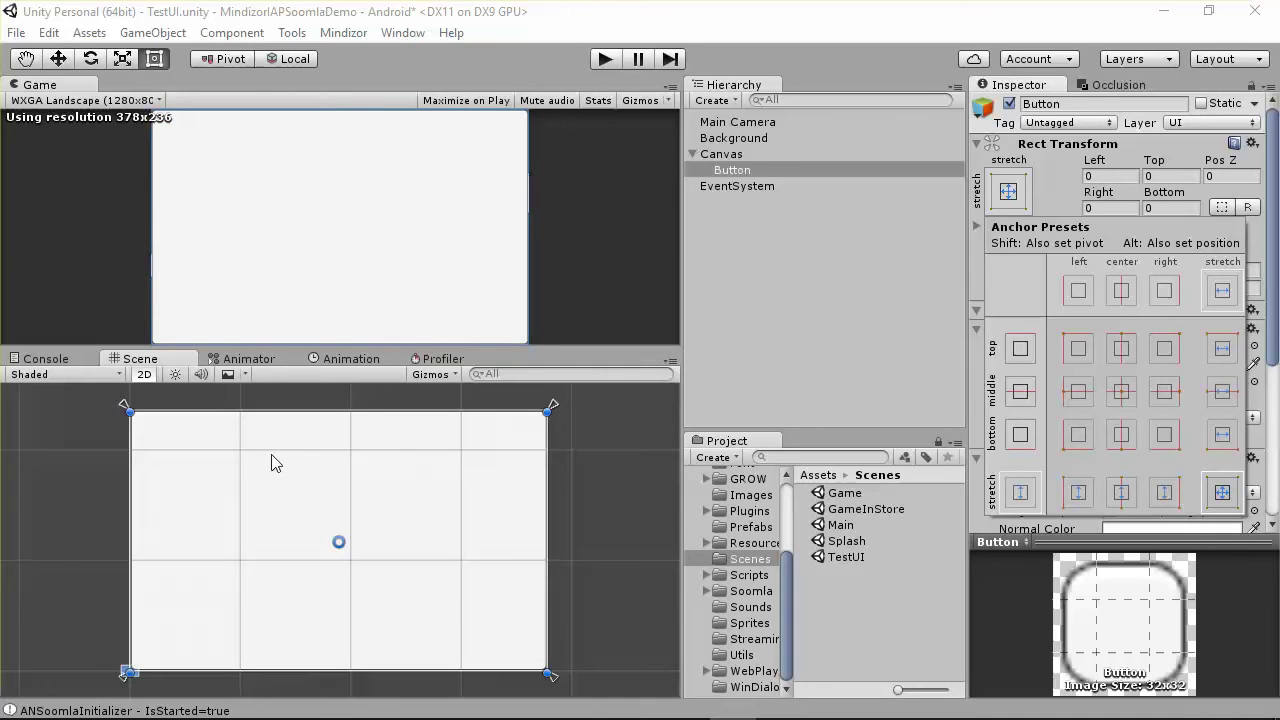
click(448, 348)
- Enlarge the Game view, undo the stretch back to the middle-right square, and frame the Button
drag(448, 348, 455, 484)
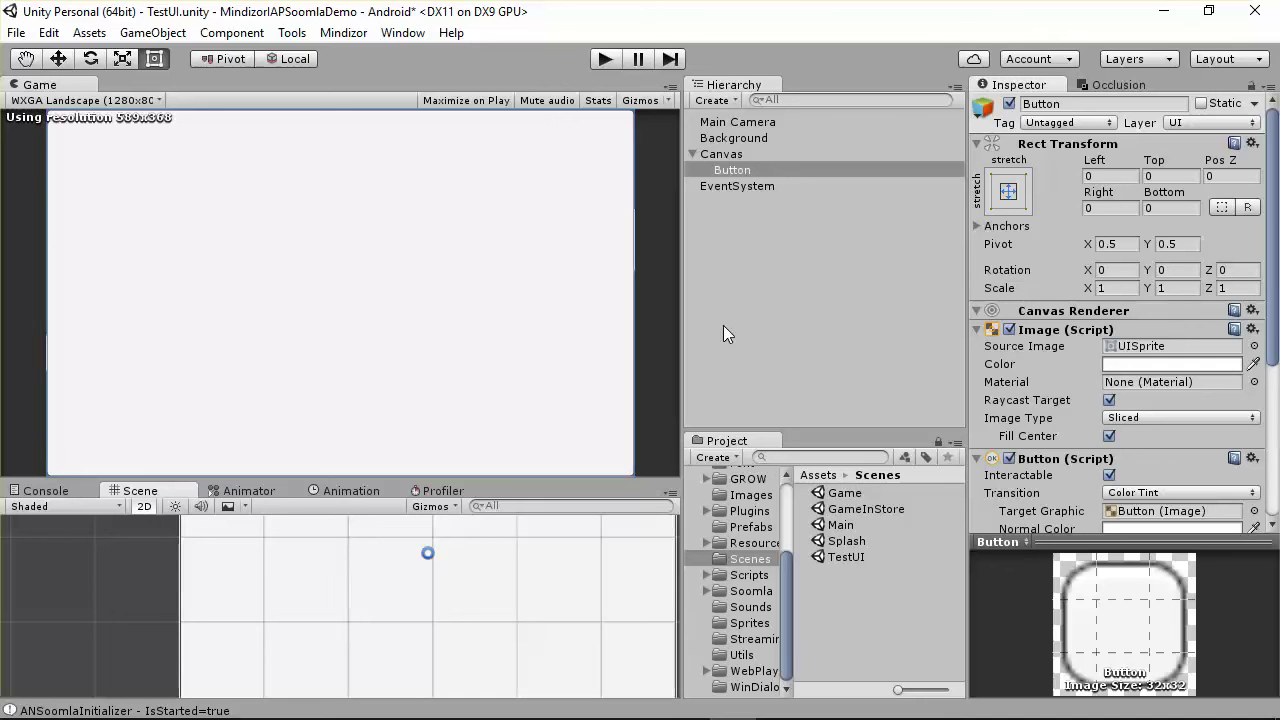
key(ctrl+z)
key(ctrl+z)
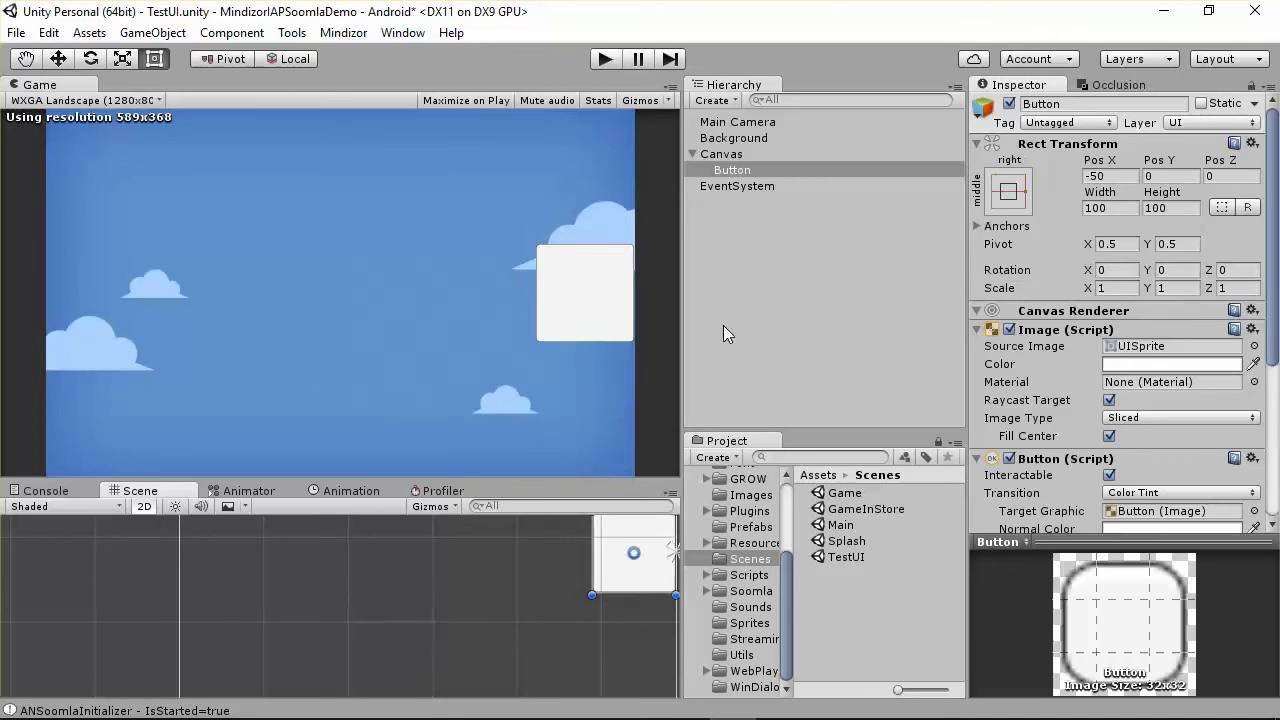
double_click(742, 172)
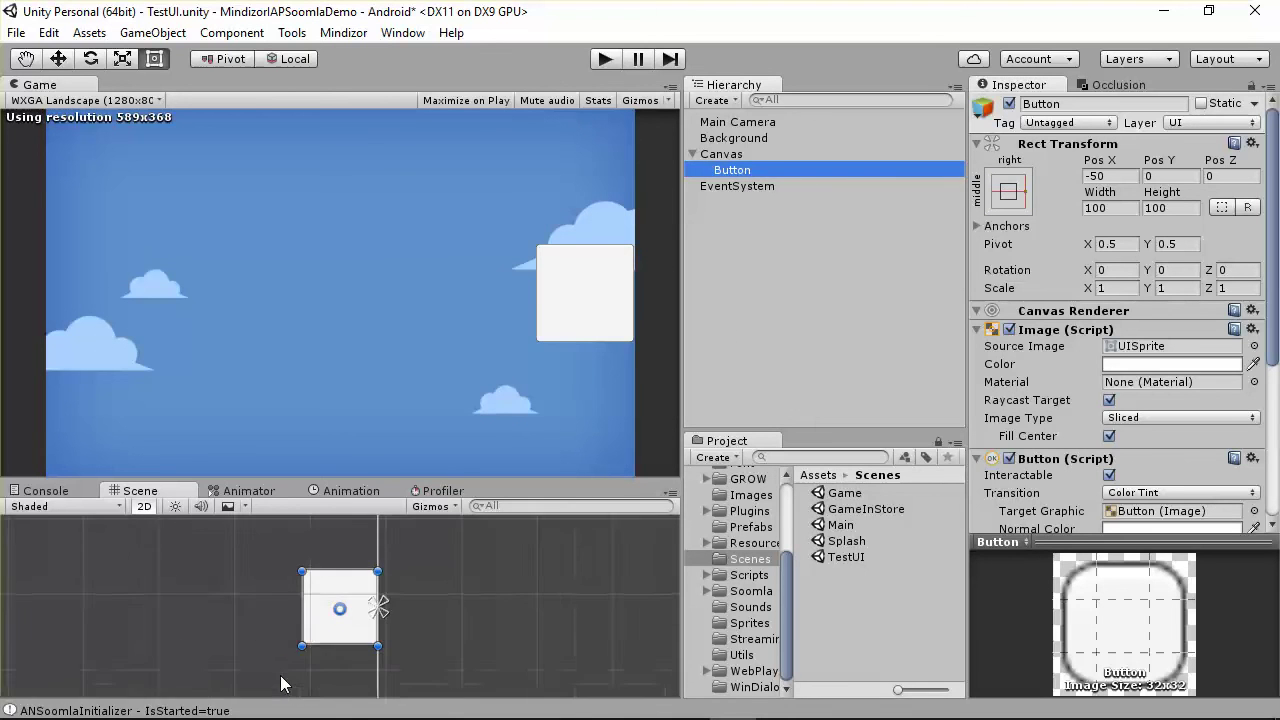
scroll(287, 686, down, 2)
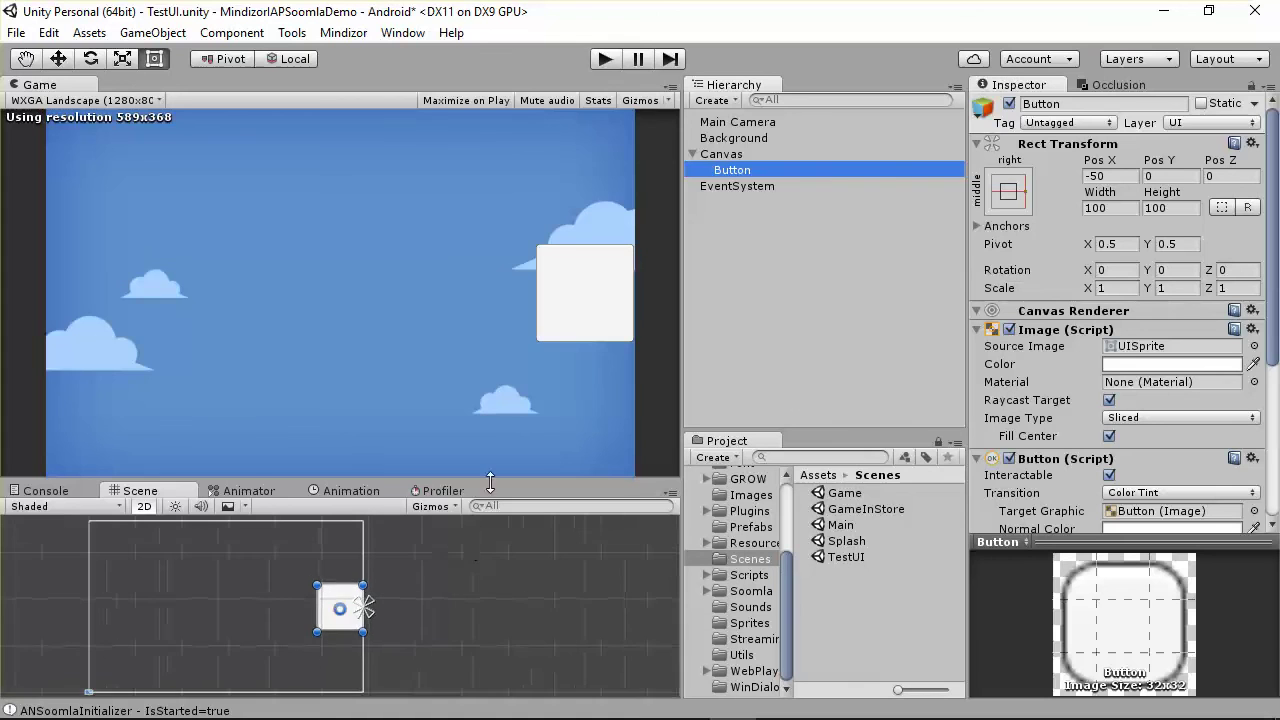